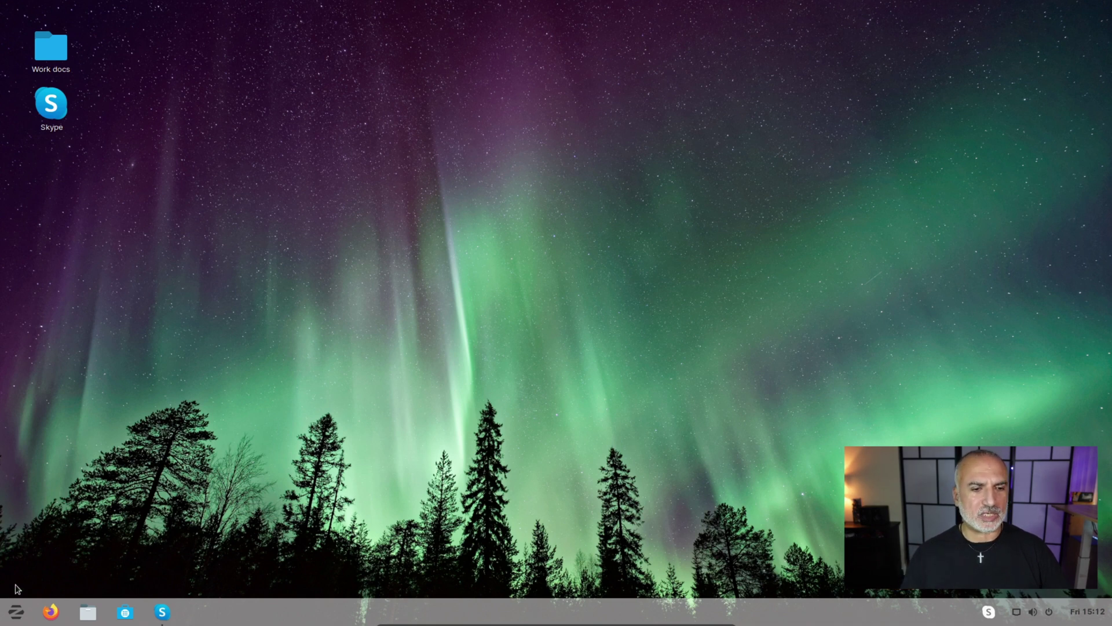
Run Software Updater from System Tools and dismiss its up-to-date notice
click(17, 613)
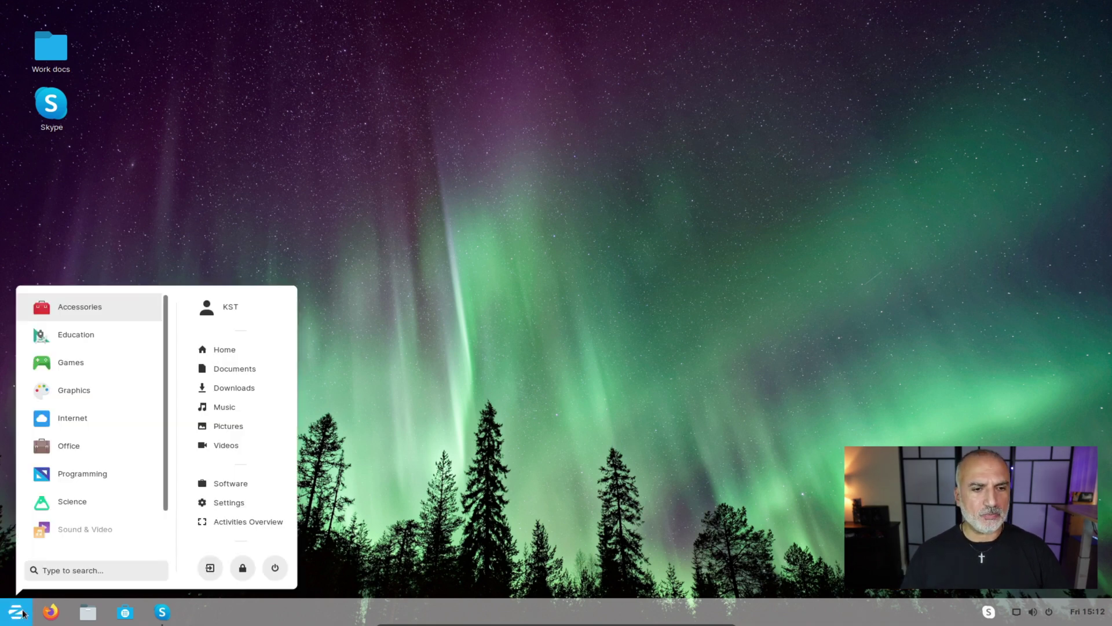
scroll(82, 522, down, 2)
click(85, 521)
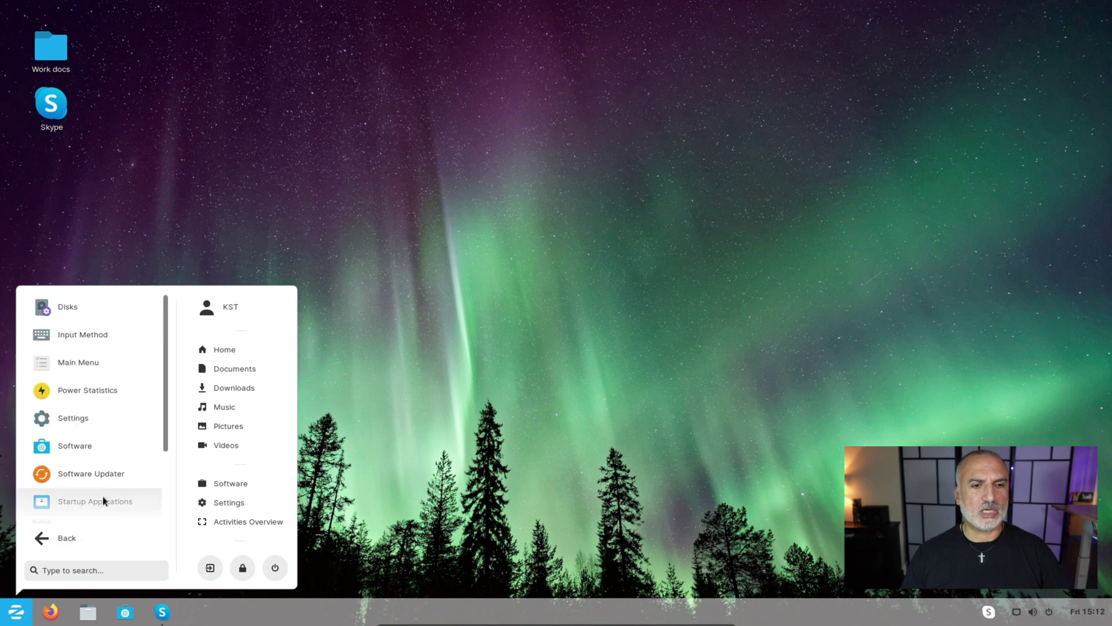
click(82, 479)
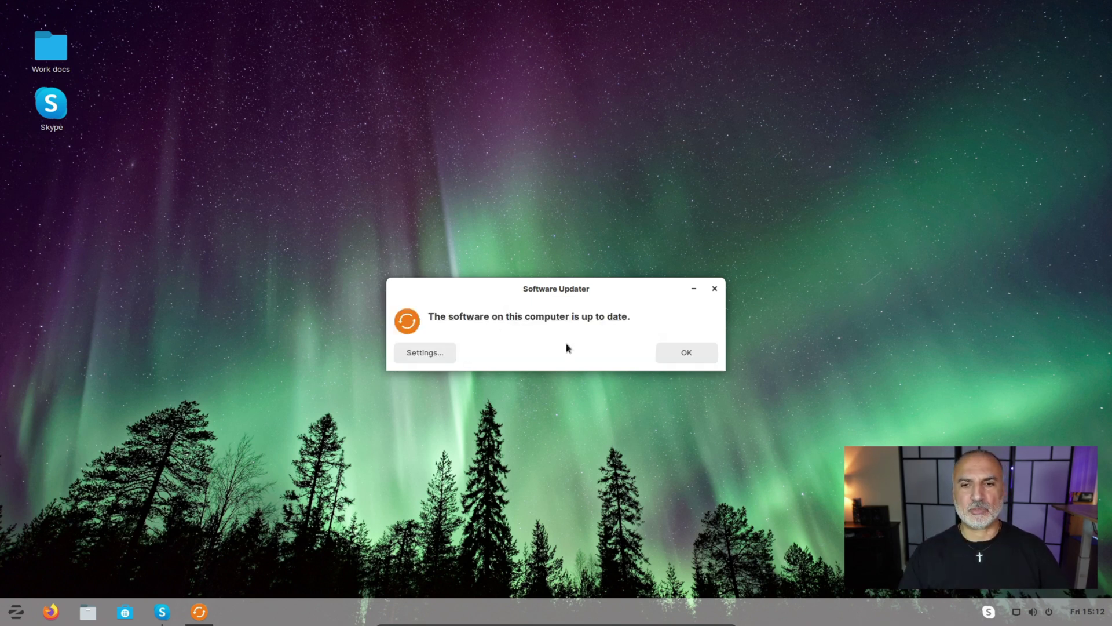
click(685, 357)
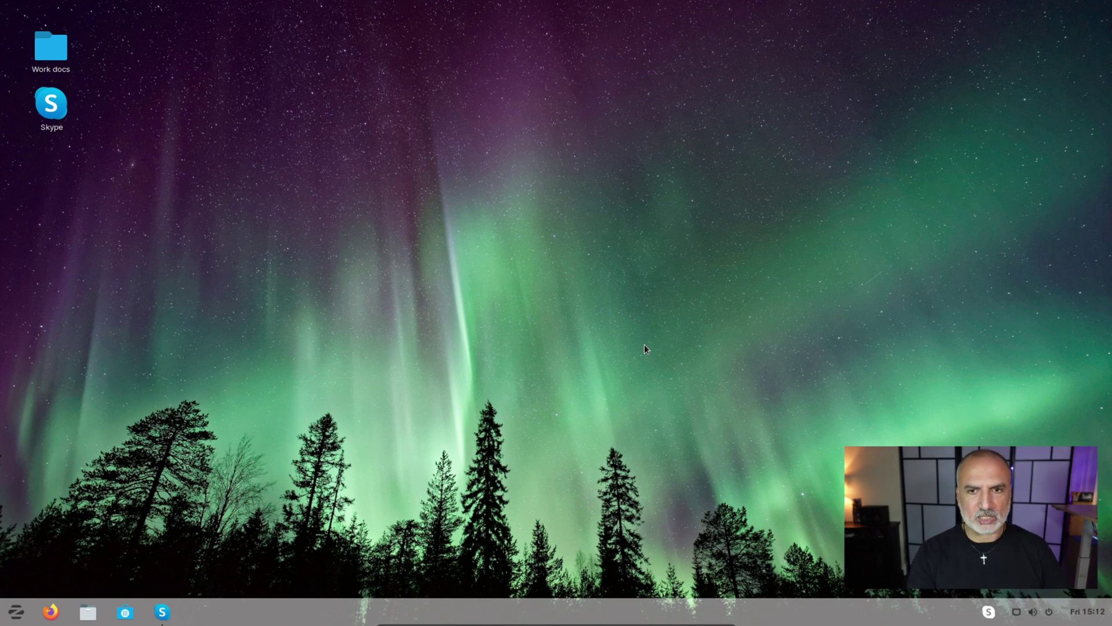
Run sudo apt install zorin-os-upgrader in a terminal and authorise it with the password
key(ctrl+alt+t)
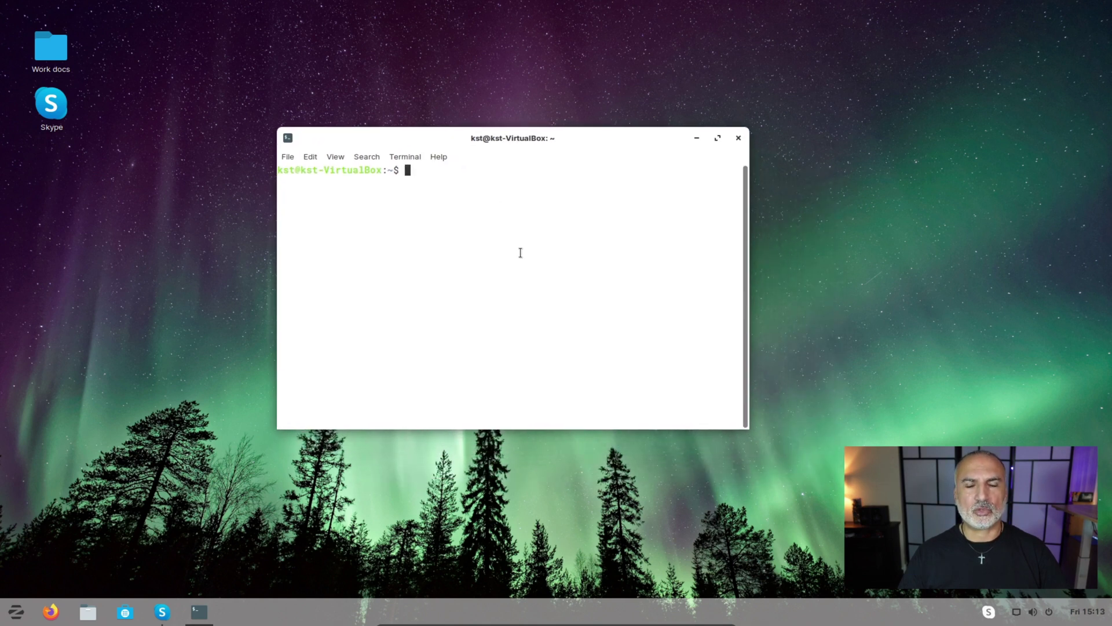
text(sud)
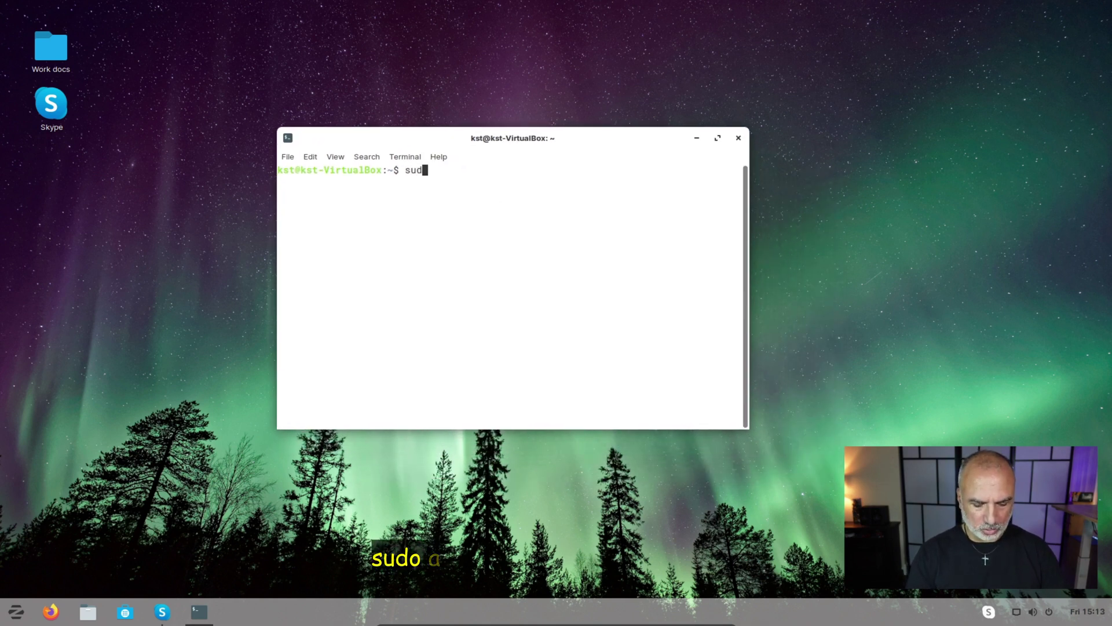
text(o apt install zorin-os-upgrader)
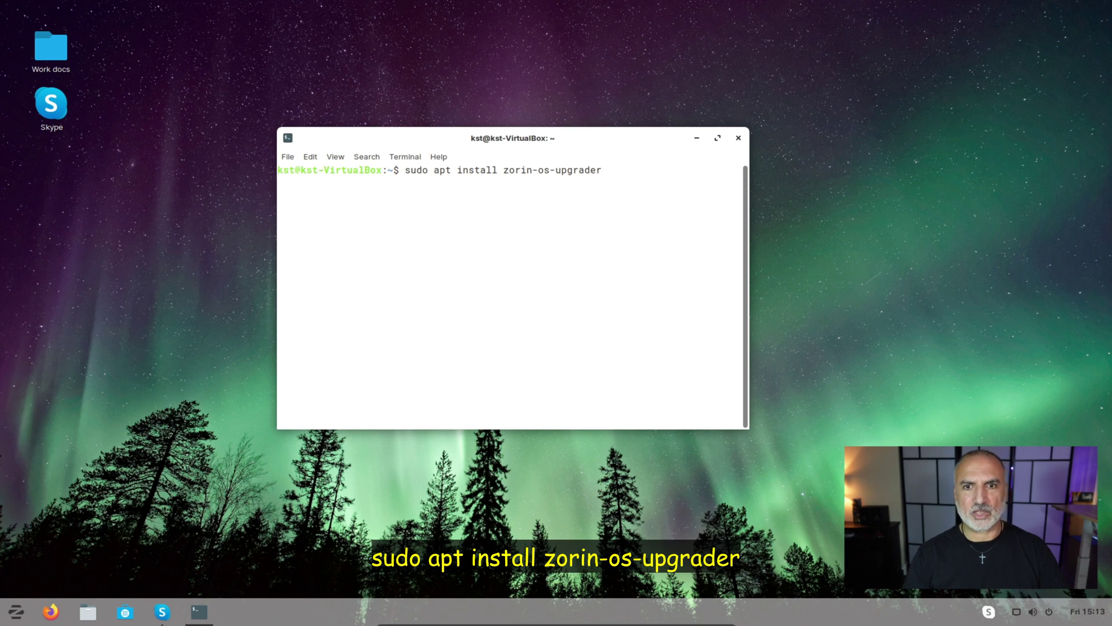
key(Return)
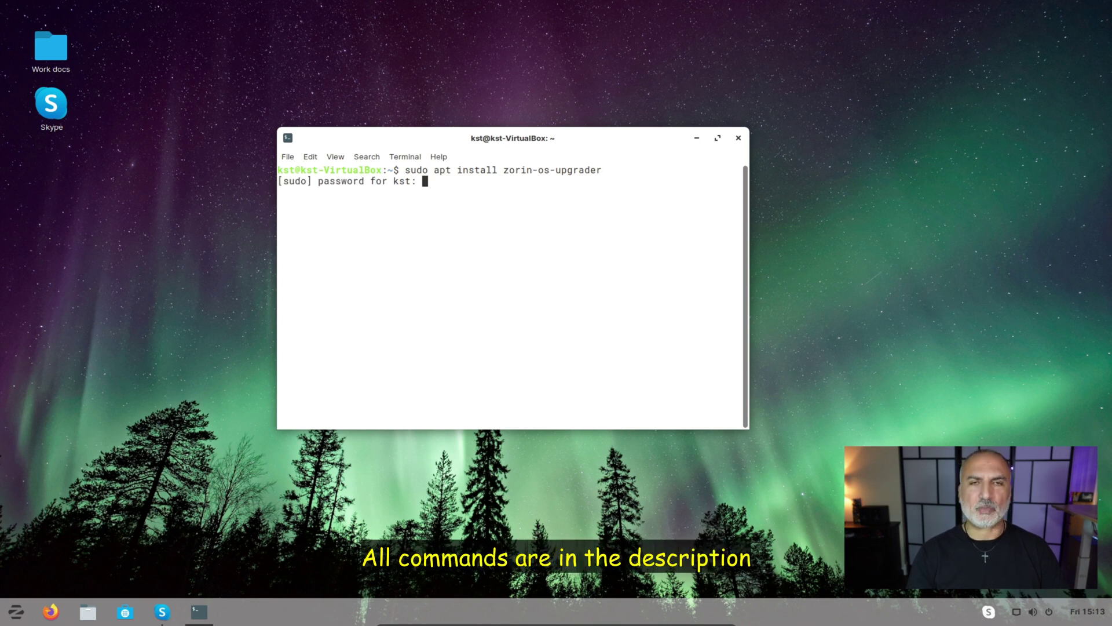
key(Return)
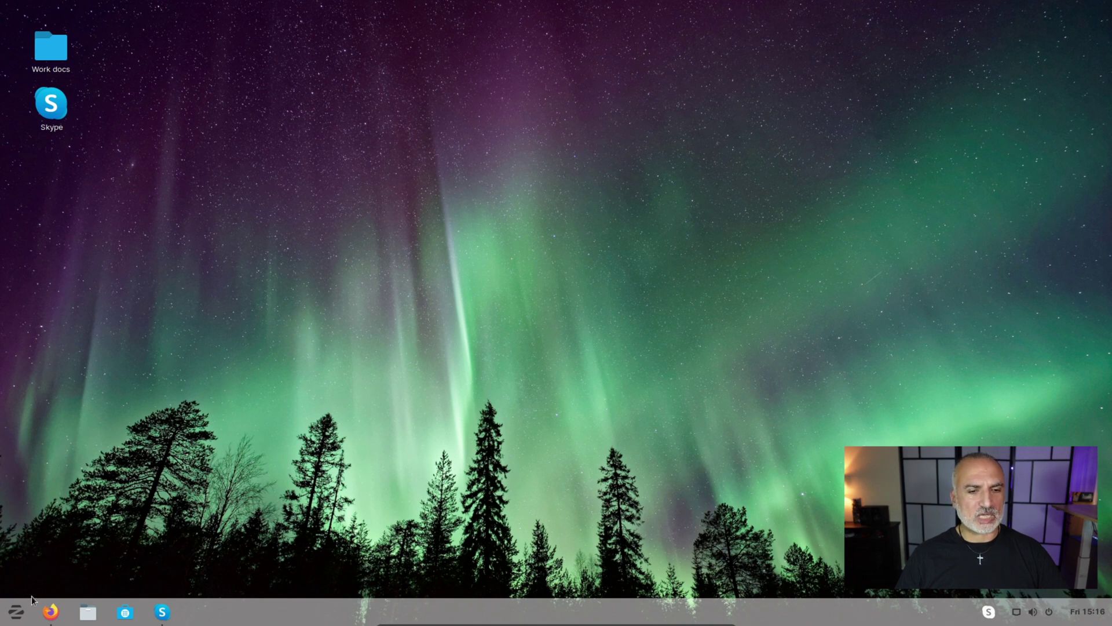
click(15, 611)
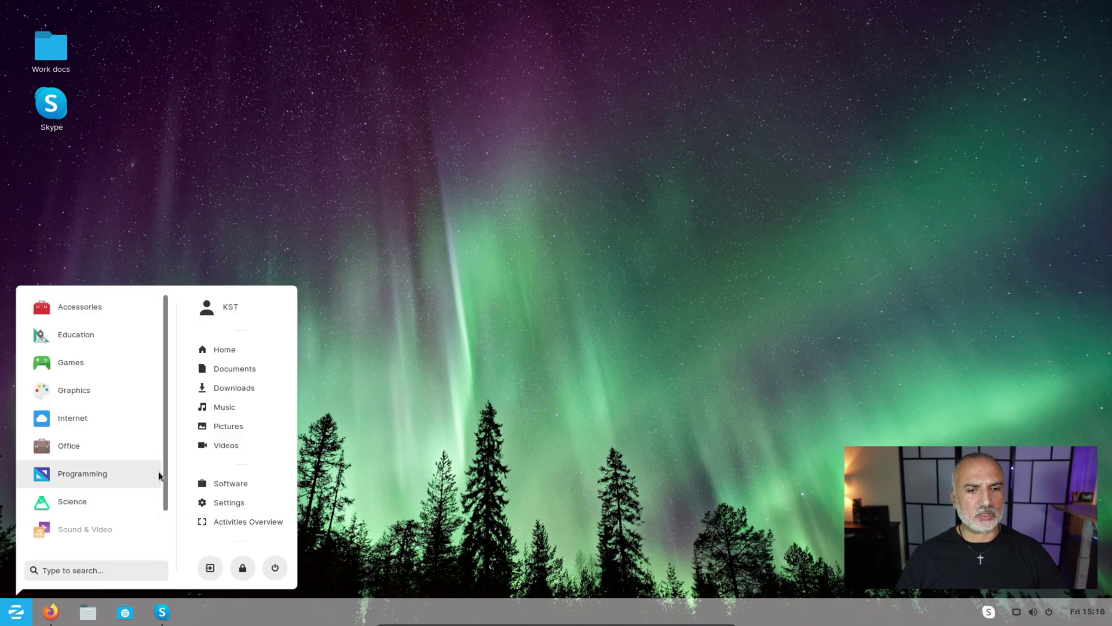
drag(165, 473, 163, 507)
click(101, 513)
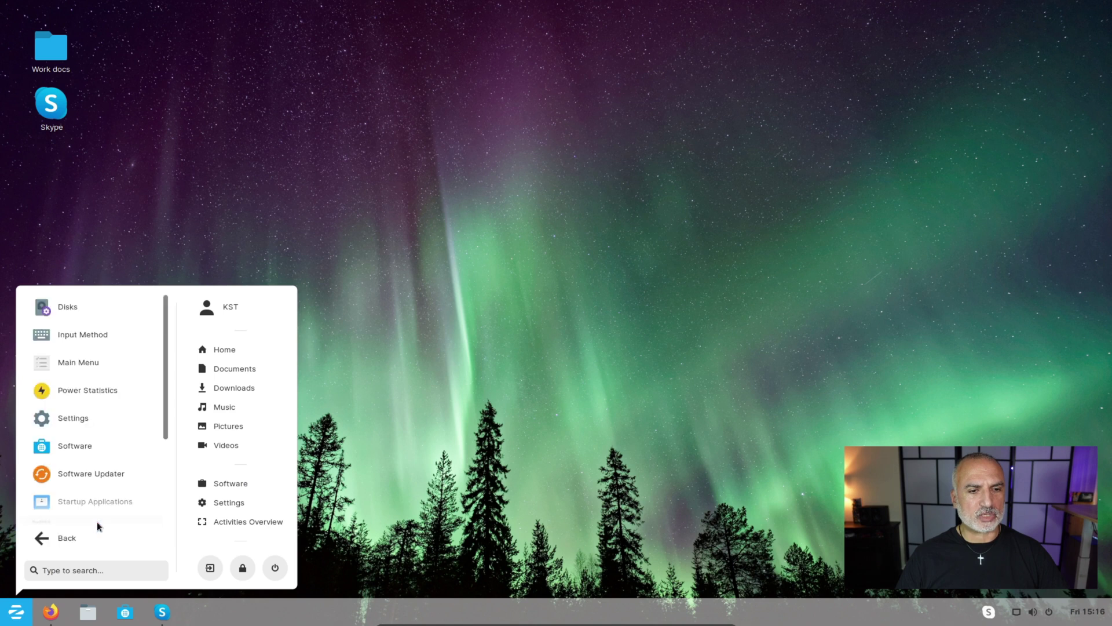
scroll(96, 478, down, 3)
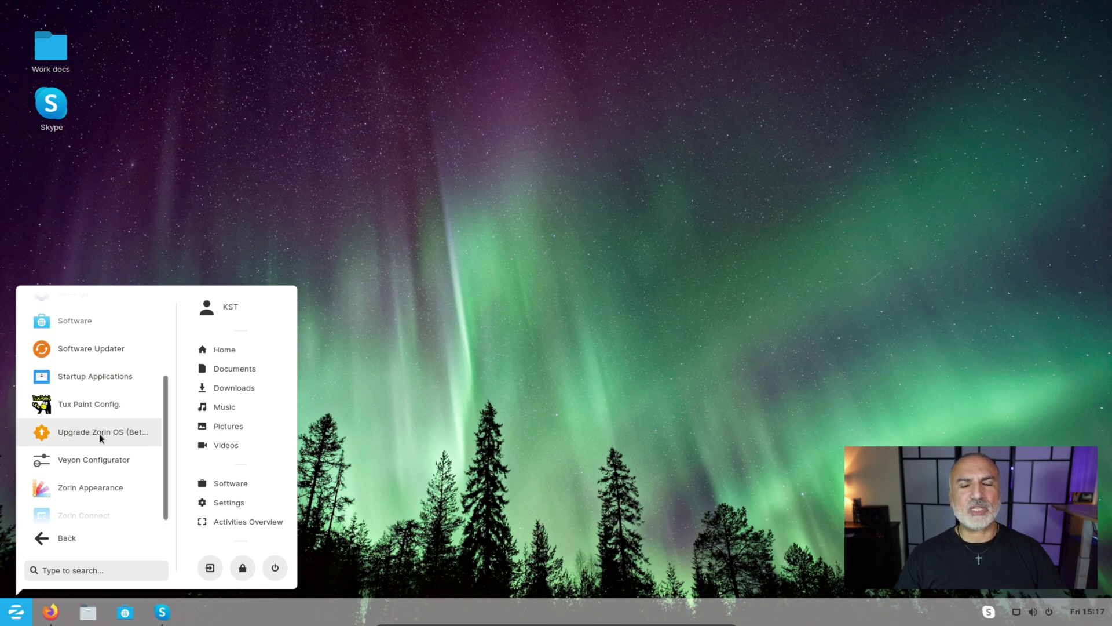
click(382, 410)
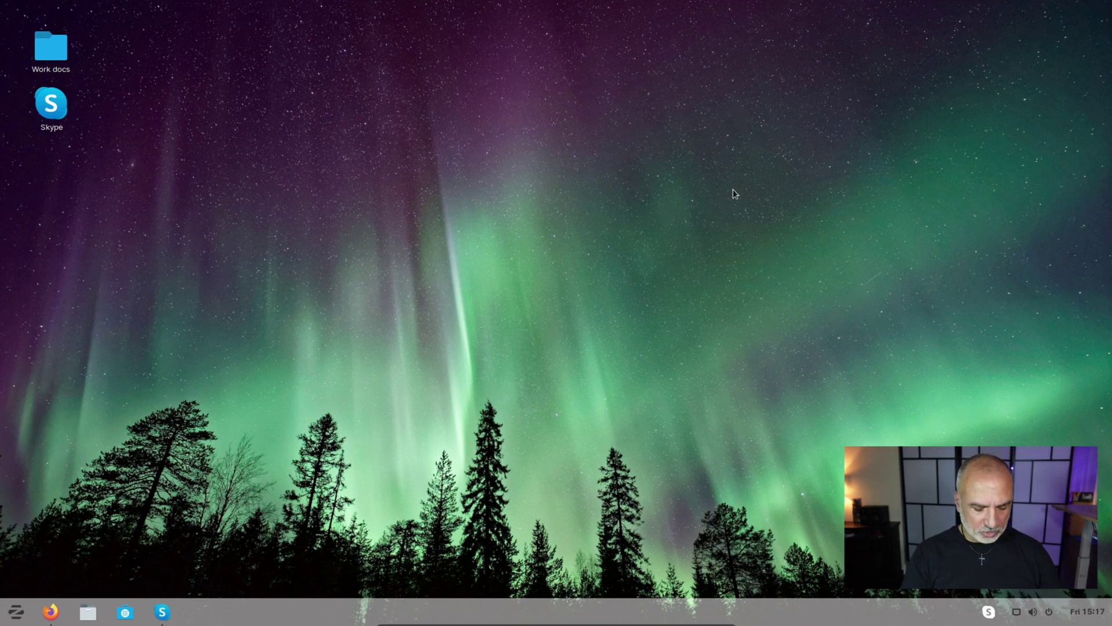
Paste and run the gsettings command setting show-test-upgrades to true, then close the terminal
key(ctrl+alt+t)
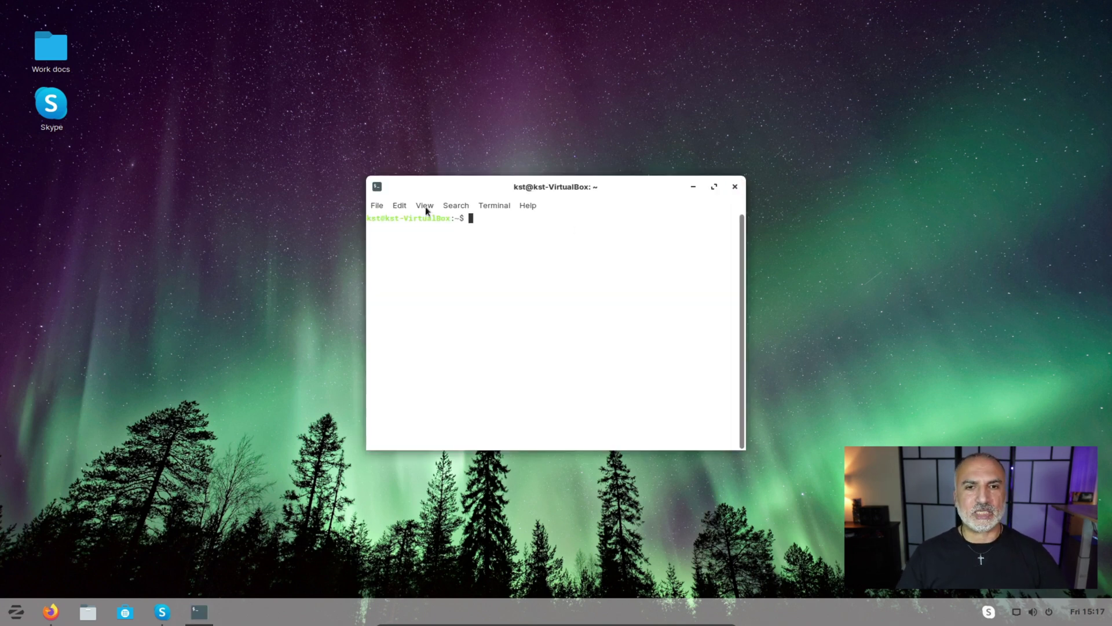
right_click(519, 219)
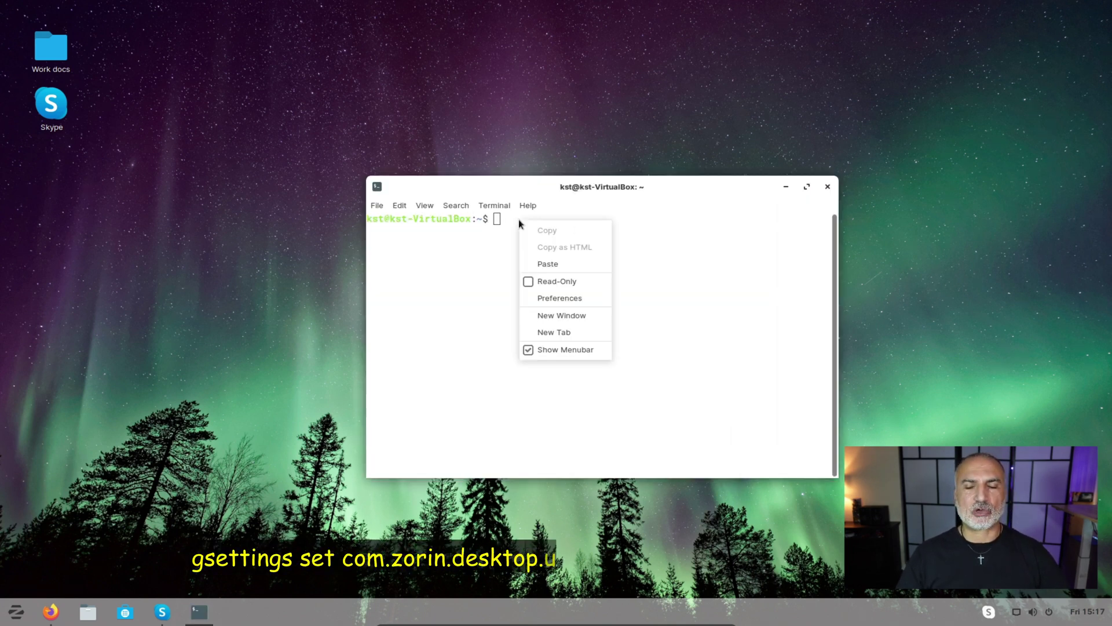
click(543, 266)
key(Return)
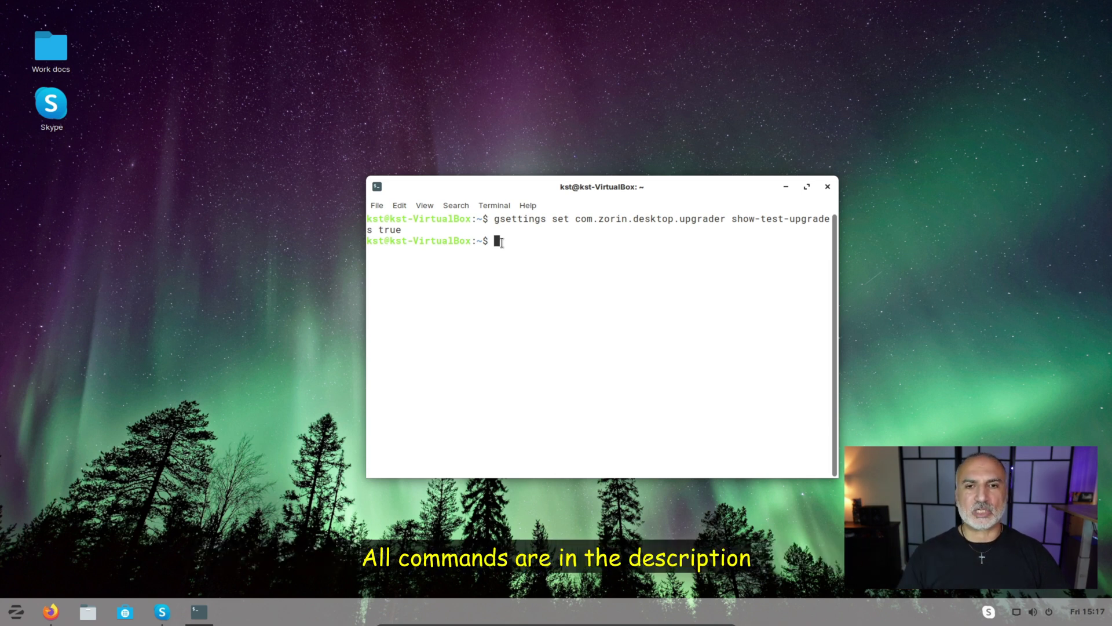
click(828, 188)
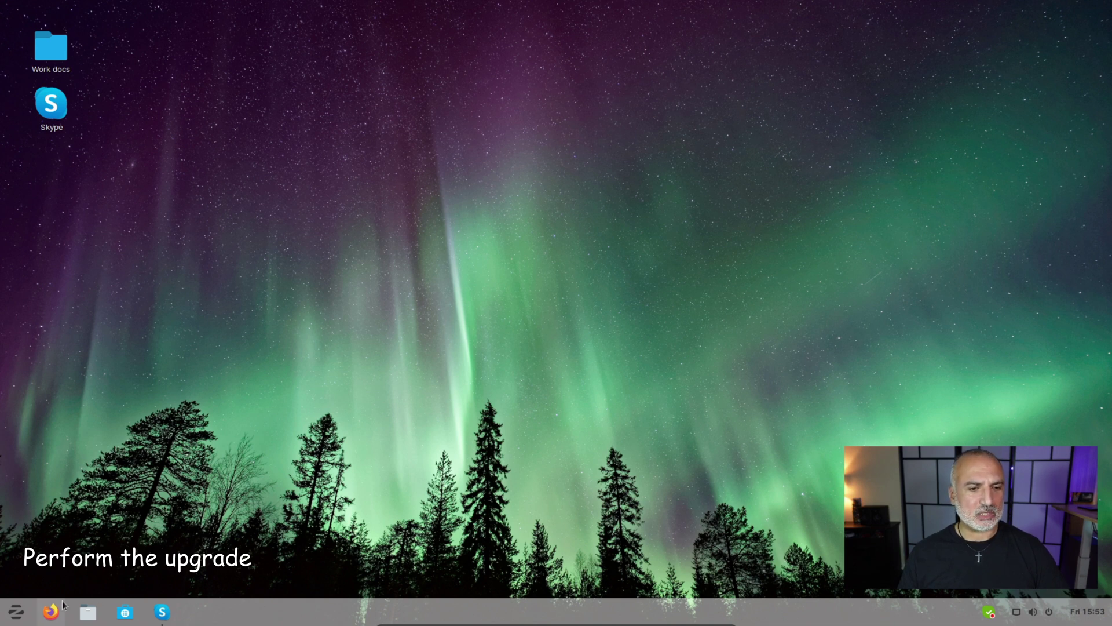
click(18, 614)
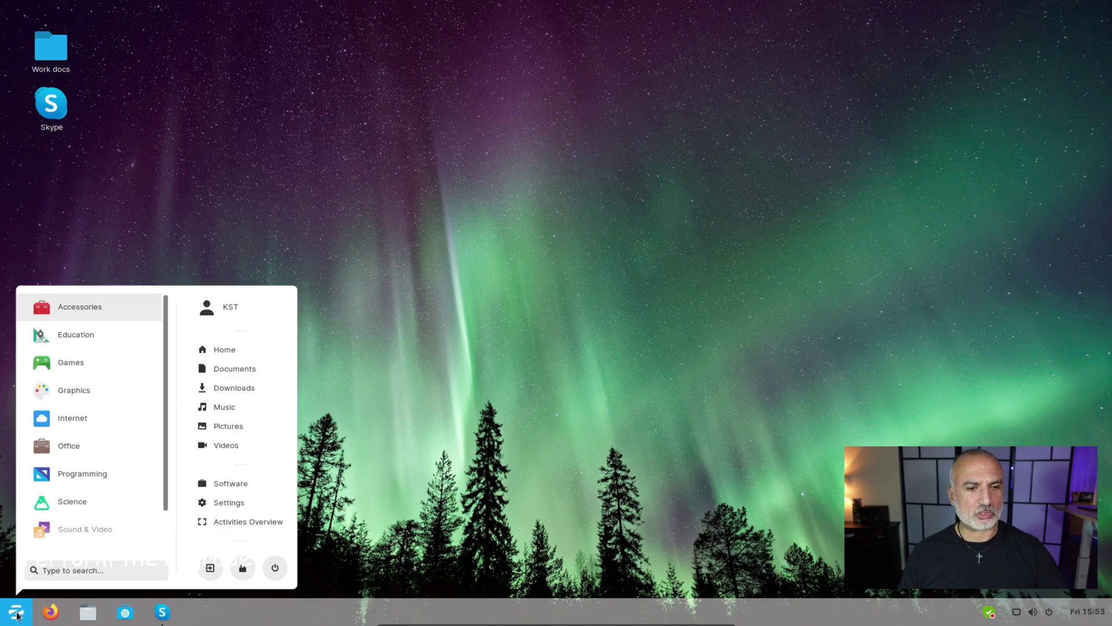
scroll(106, 509, down, 2)
click(94, 512)
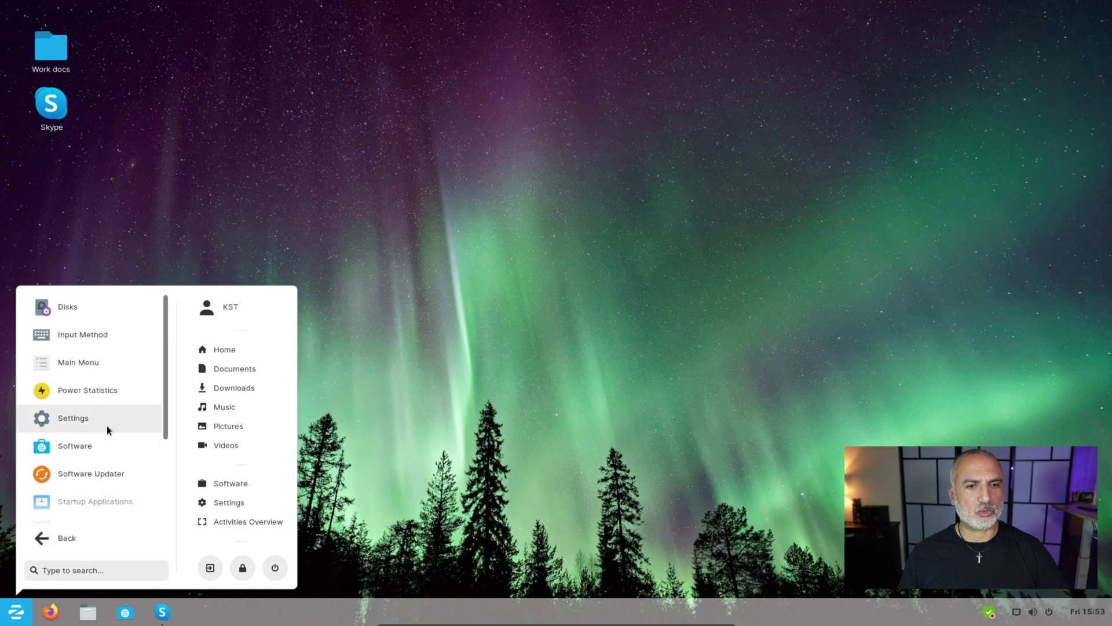
click(90, 420)
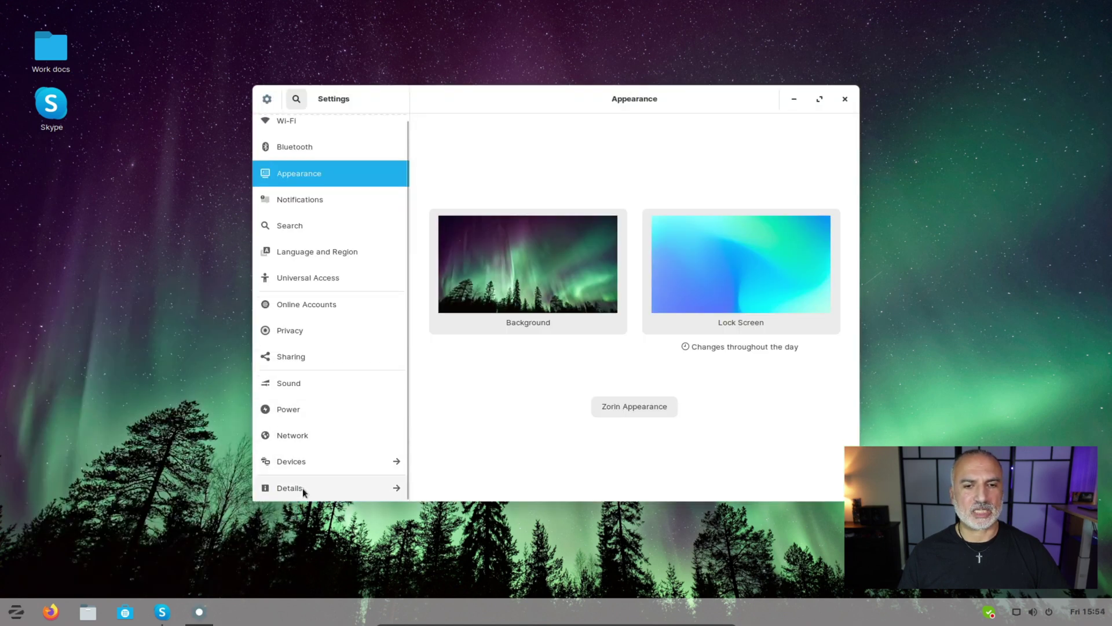
click(298, 493)
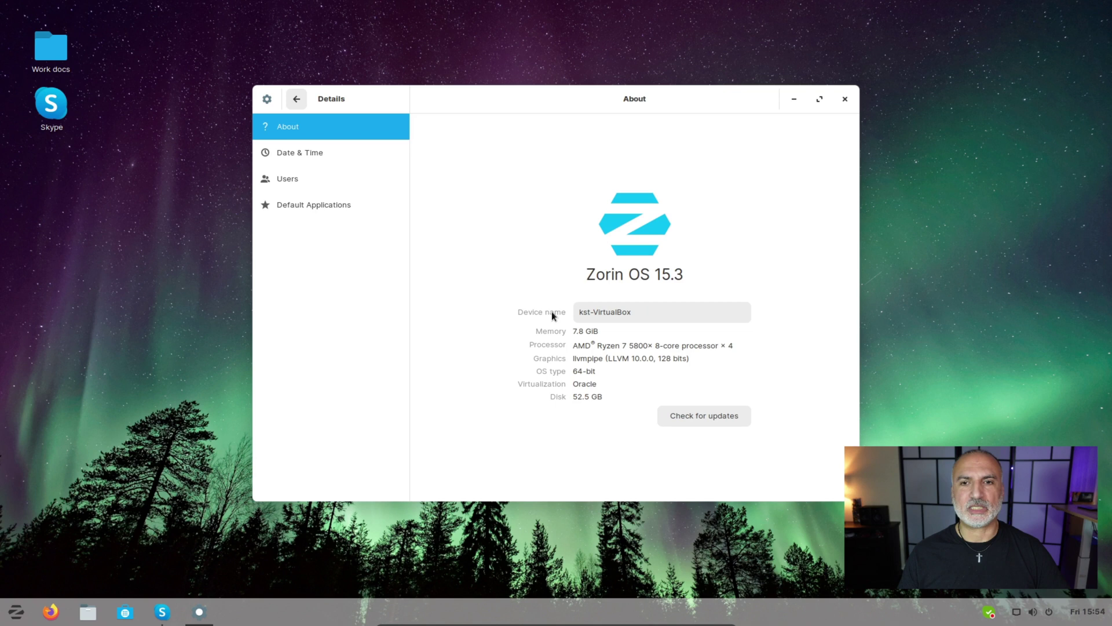
drag(588, 280, 650, 271)
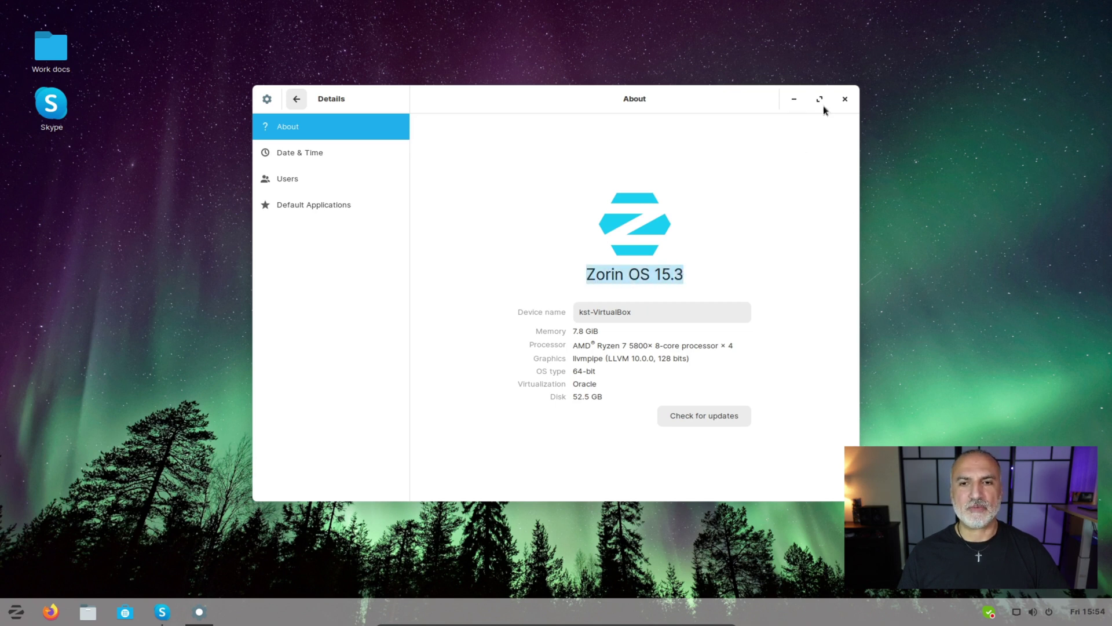
click(845, 101)
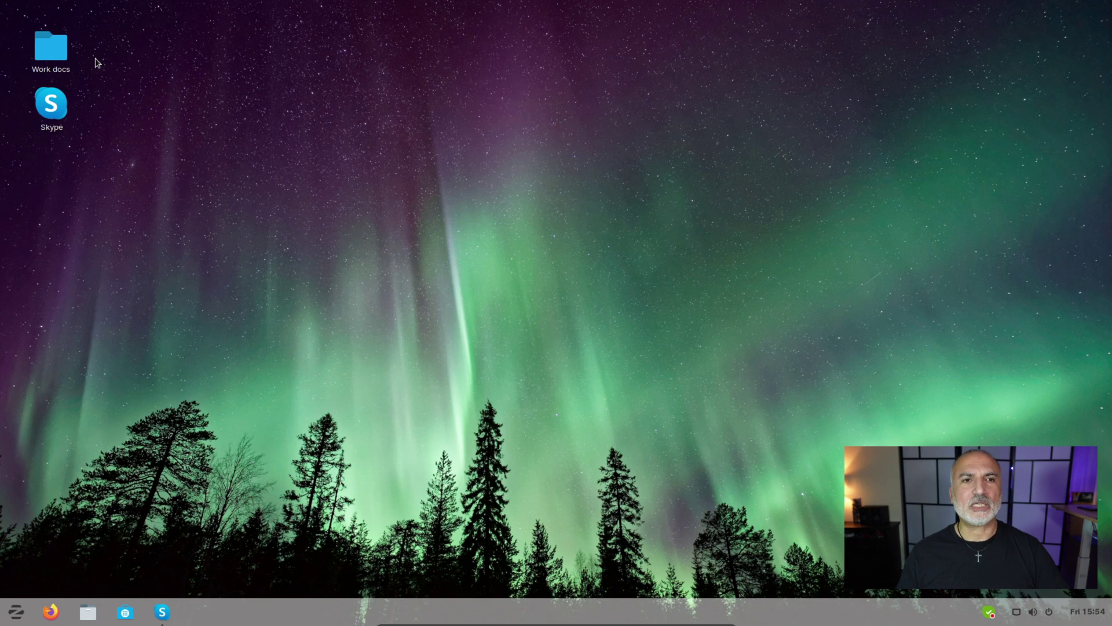
double_click(58, 48)
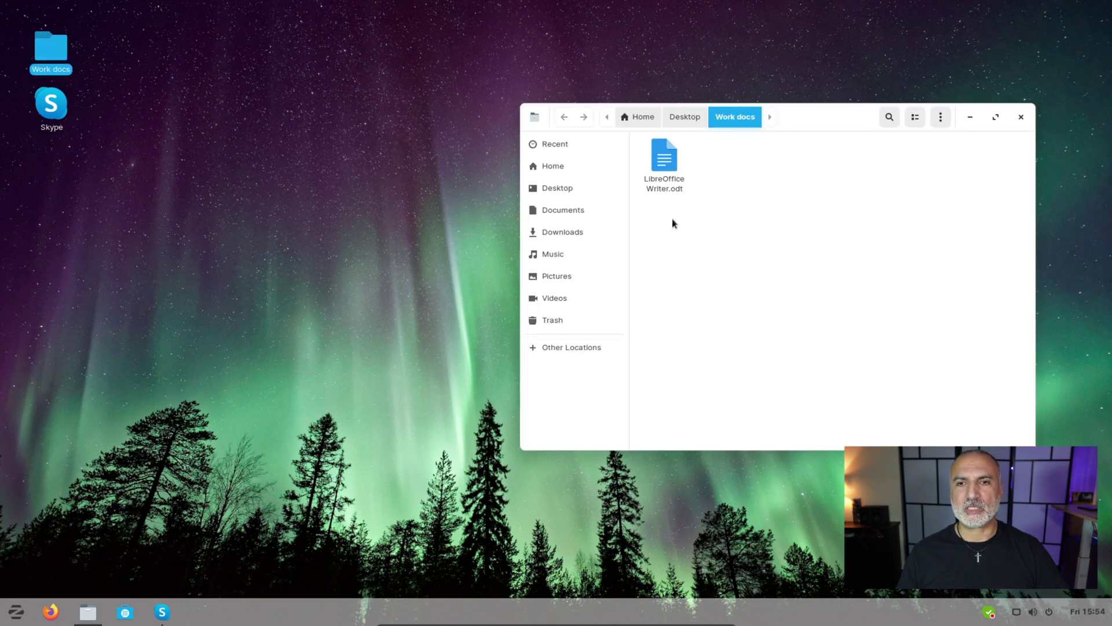
click(667, 175)
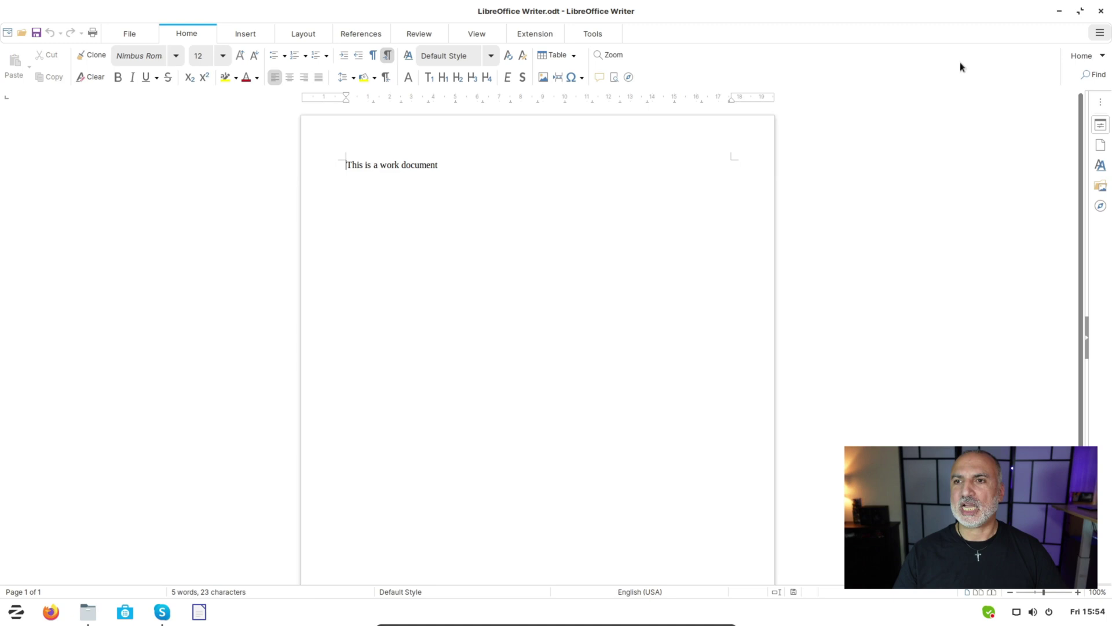
click(1098, 35)
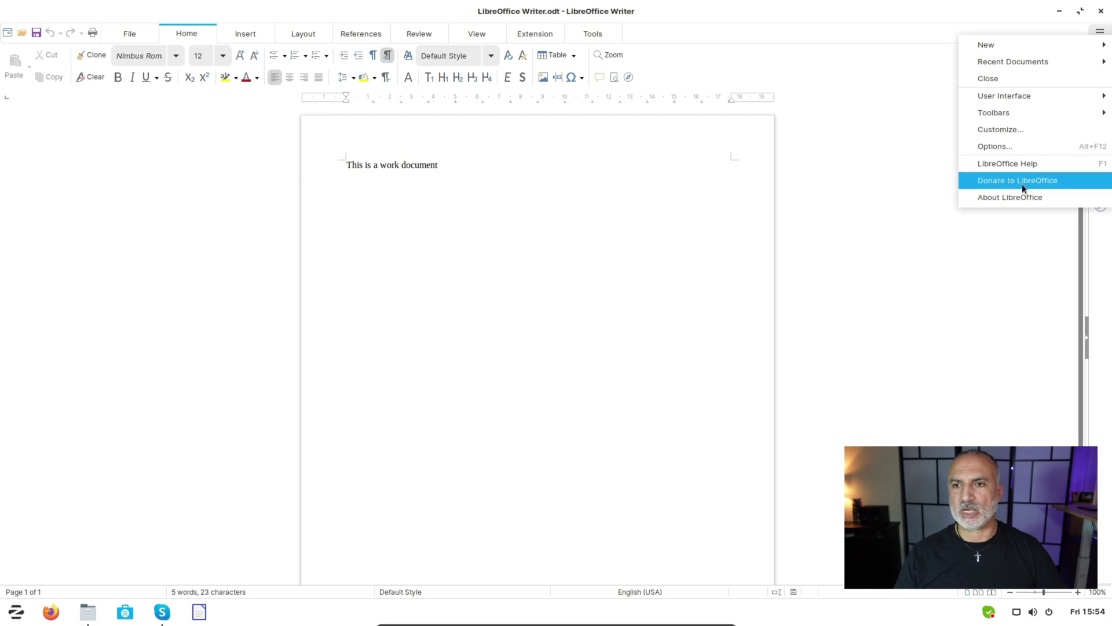
click(1012, 201)
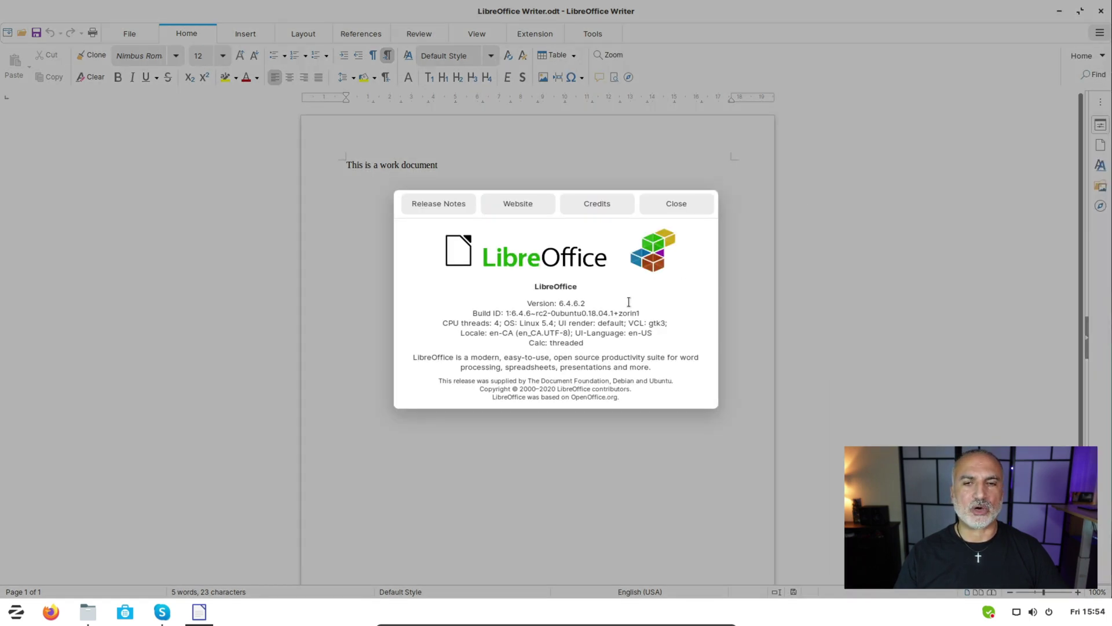
double_click(580, 303)
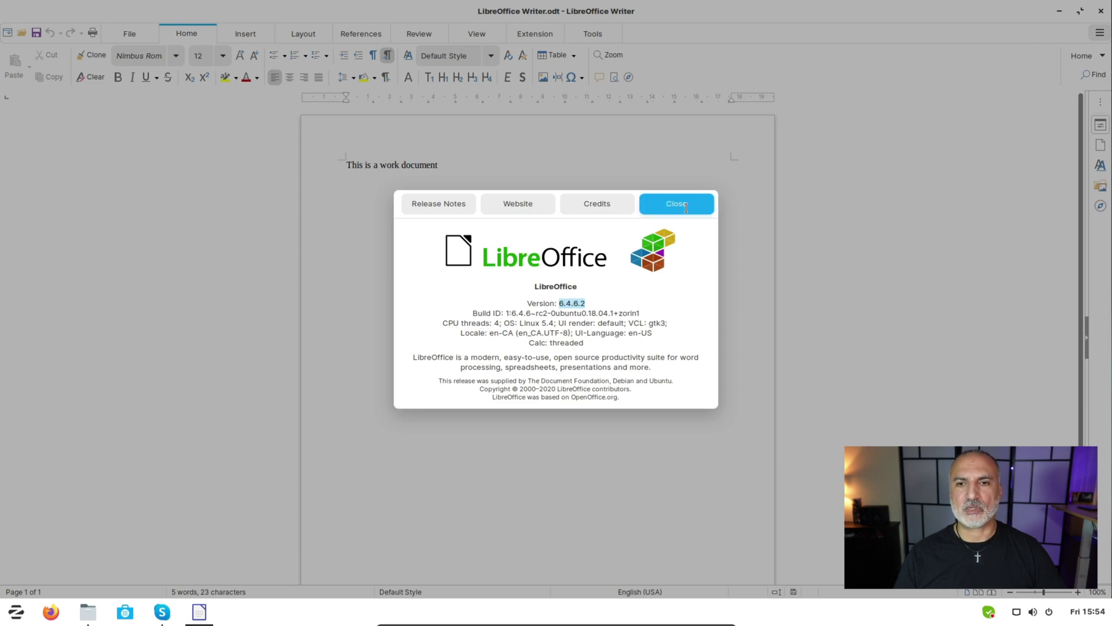
click(640, 202)
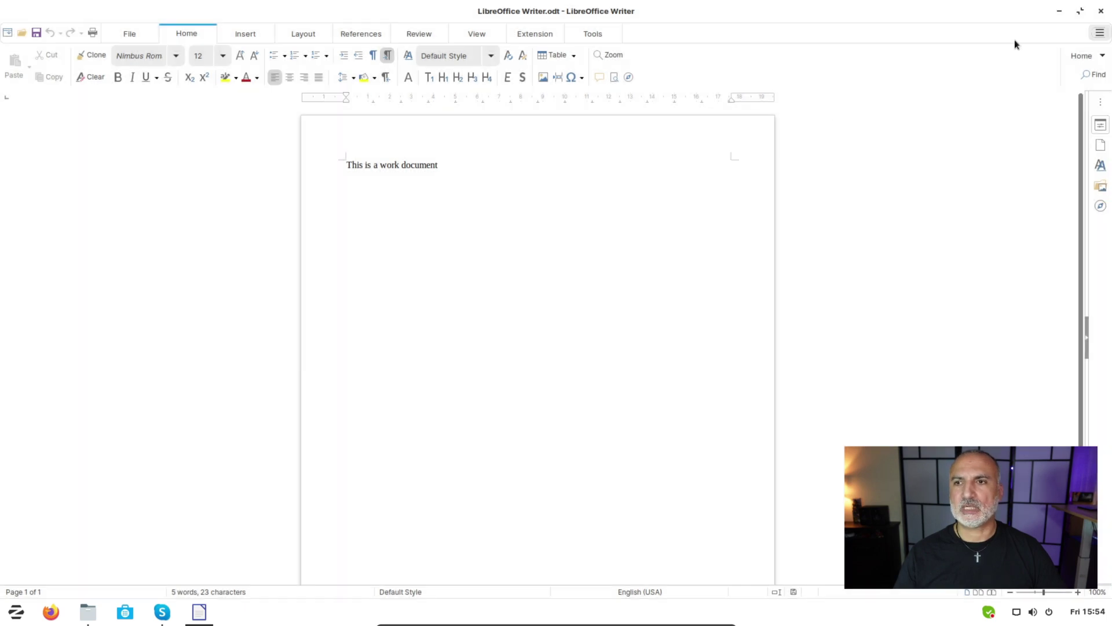
click(1101, 12)
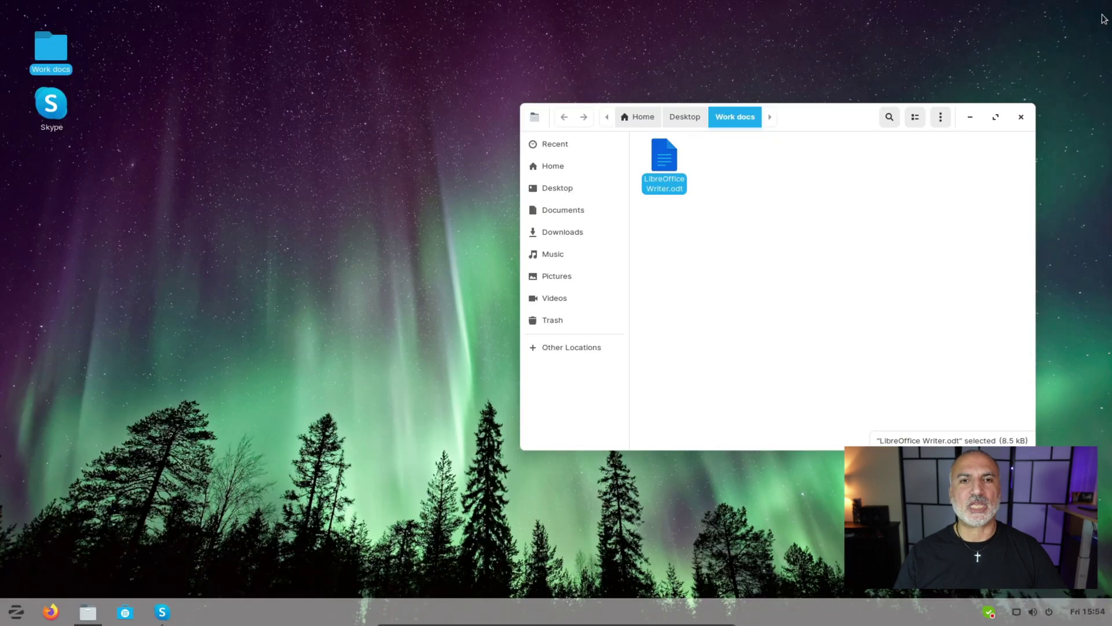
click(1020, 116)
double_click(59, 114)
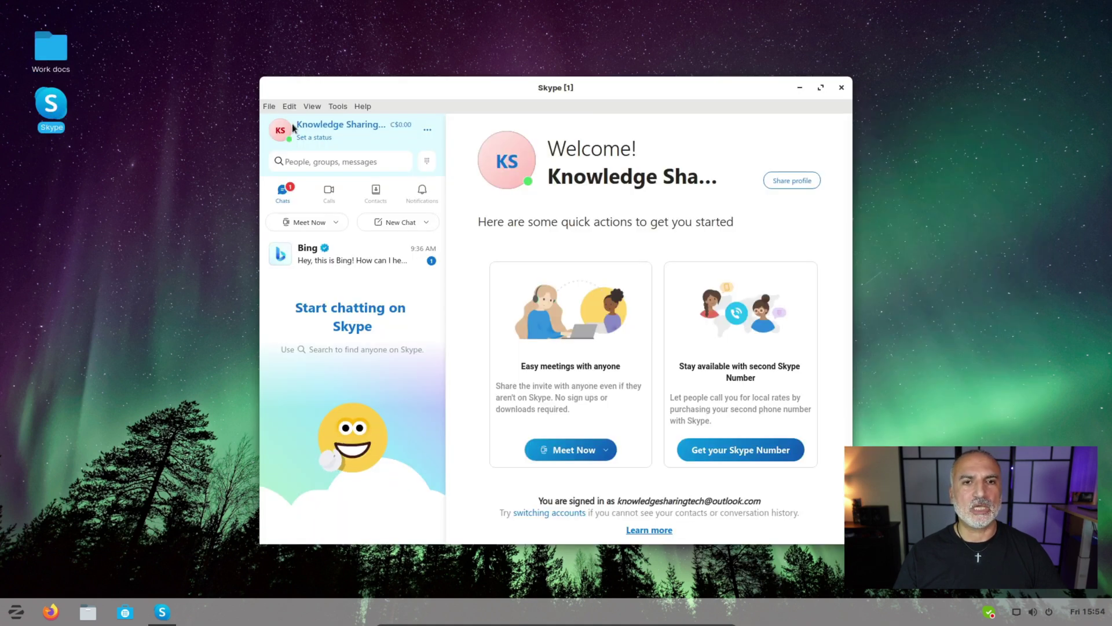
click(839, 91)
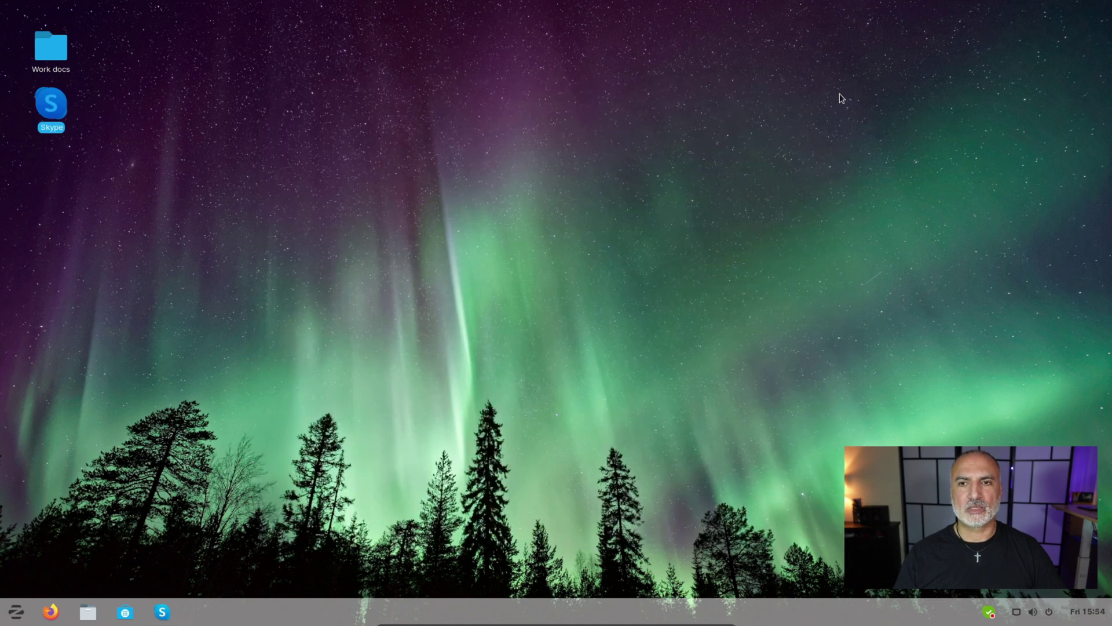
Launch Upgrade Zorin OS from the menu's System Tools category
click(15, 617)
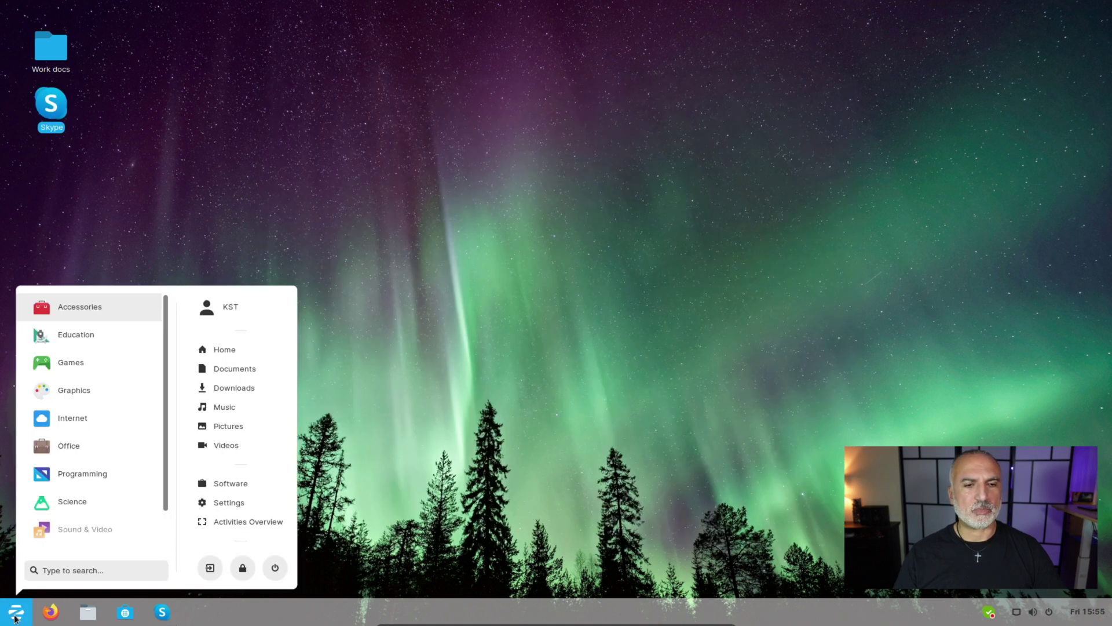
scroll(157, 464, down, 2)
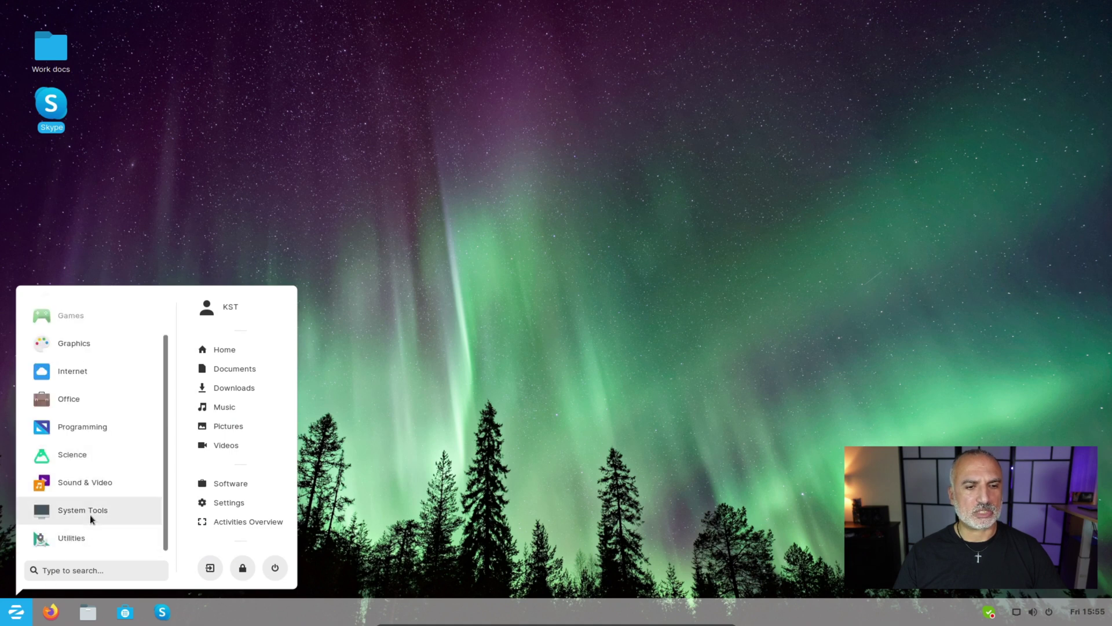
click(89, 513)
scroll(155, 409, down, 3)
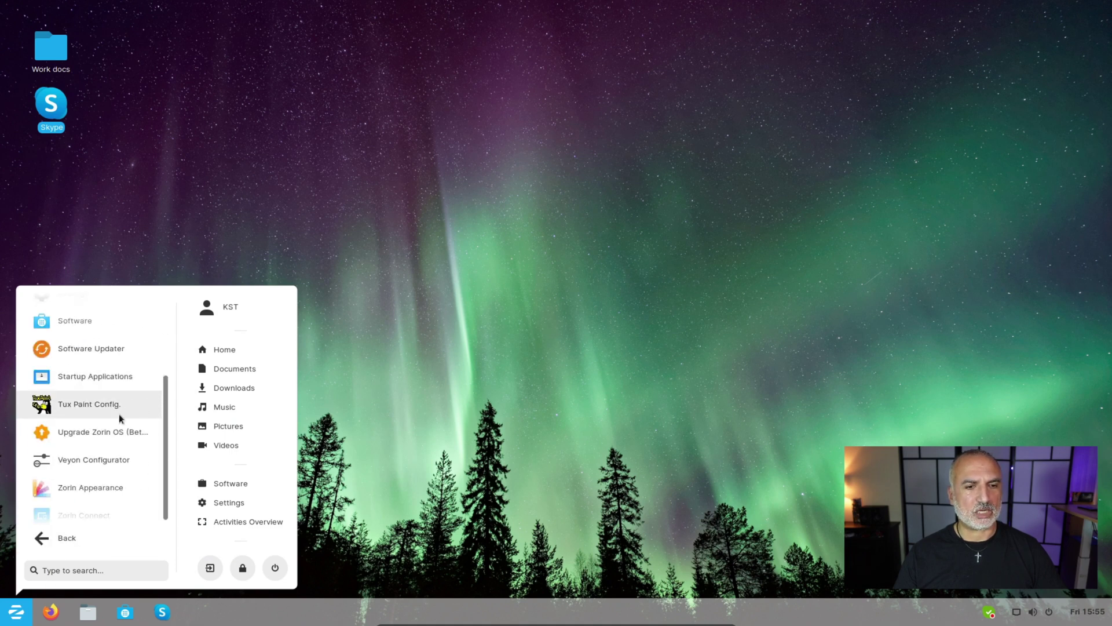
click(73, 434)
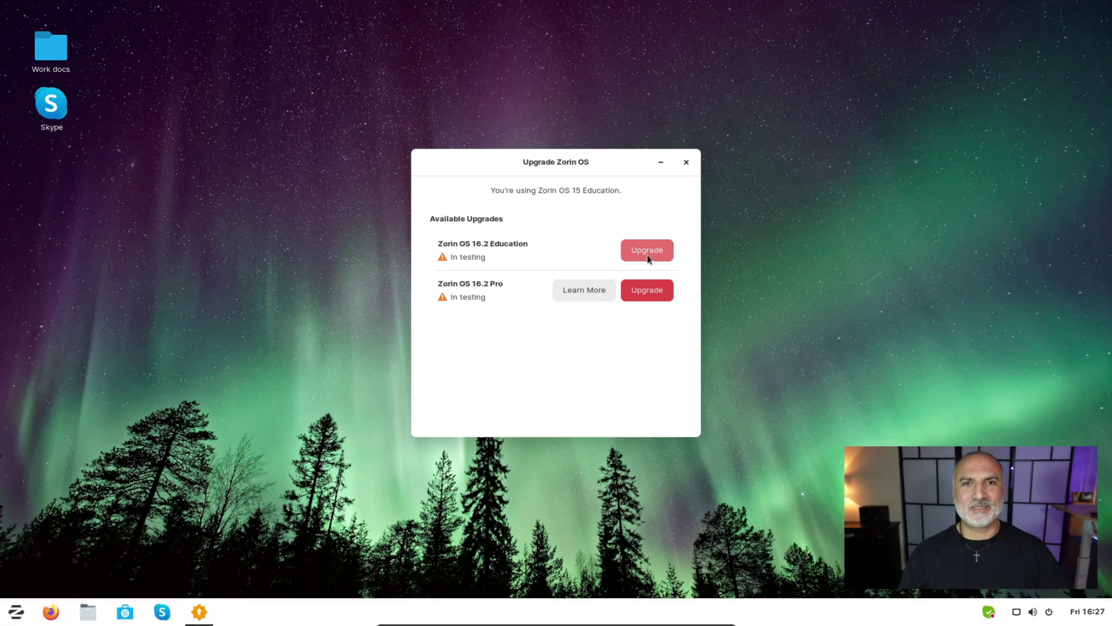
Pick the Zorin OS 16.2 Education upgrade and authenticate with the administrator password
click(648, 254)
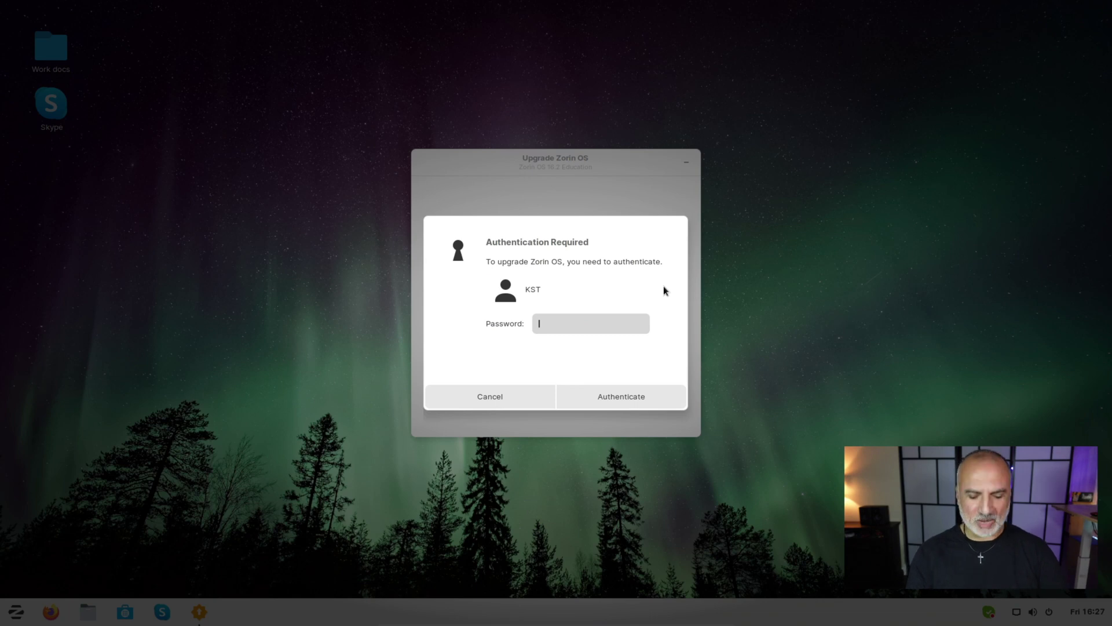
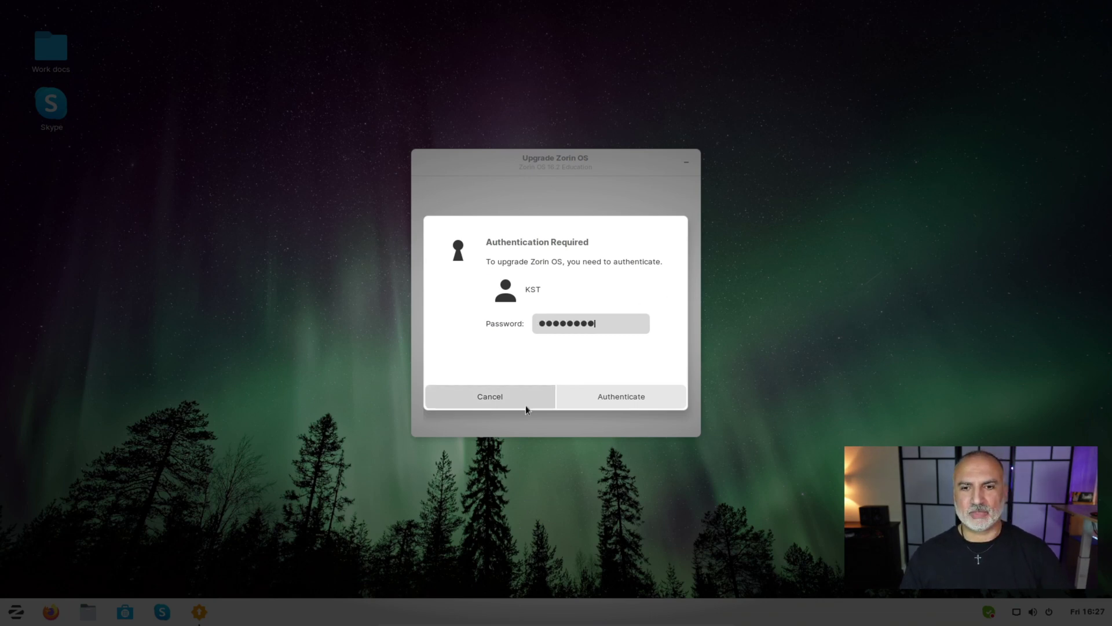
click(621, 401)
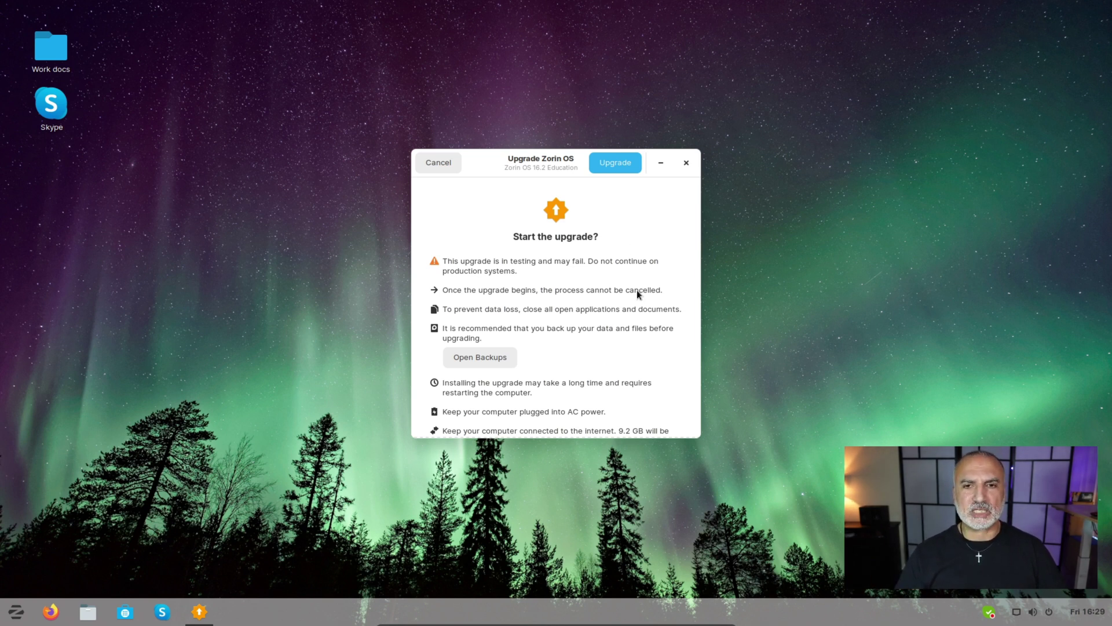
Start the 16.2 Education upgrade and restart once it completes
click(615, 168)
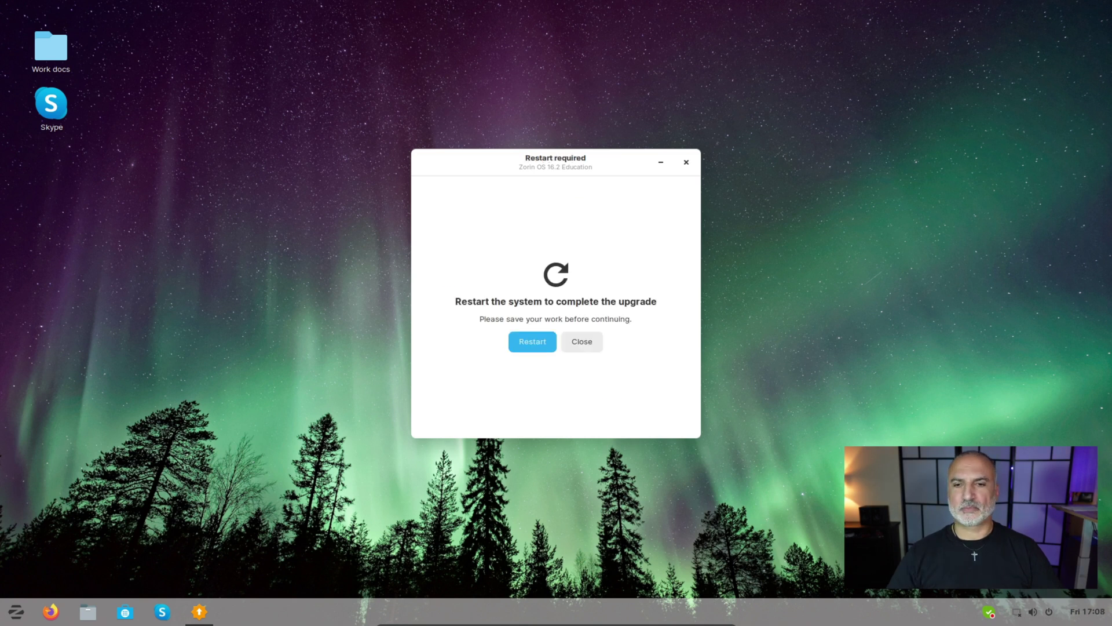
click(532, 343)
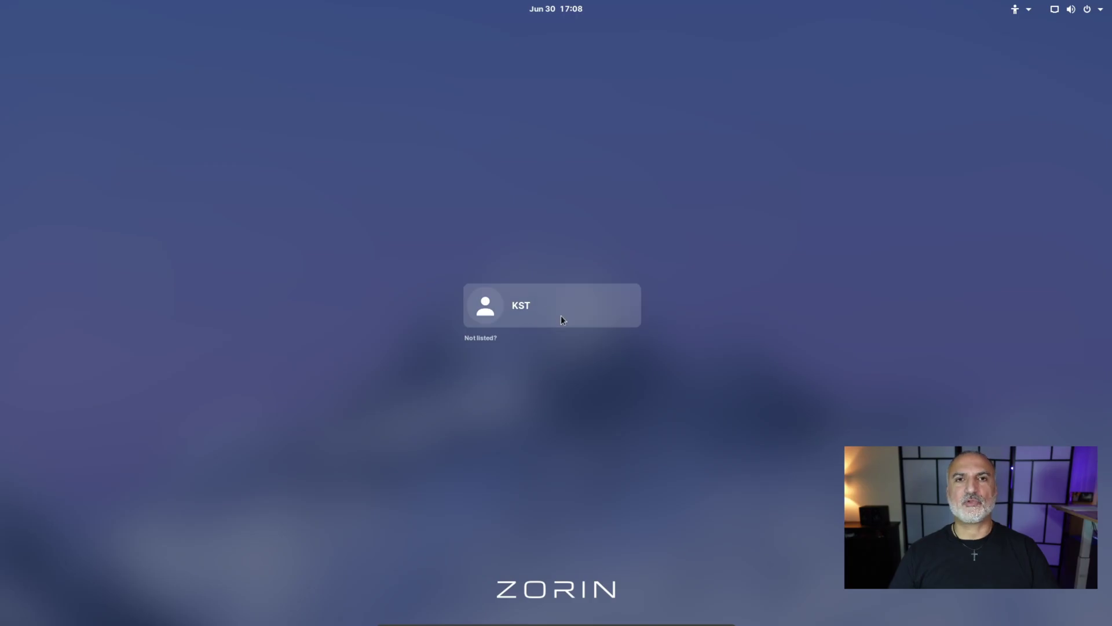
Log in, confirm Settings > About reports Zorin OS 16.2, then close Settings and Skype
click(560, 317)
text(p)
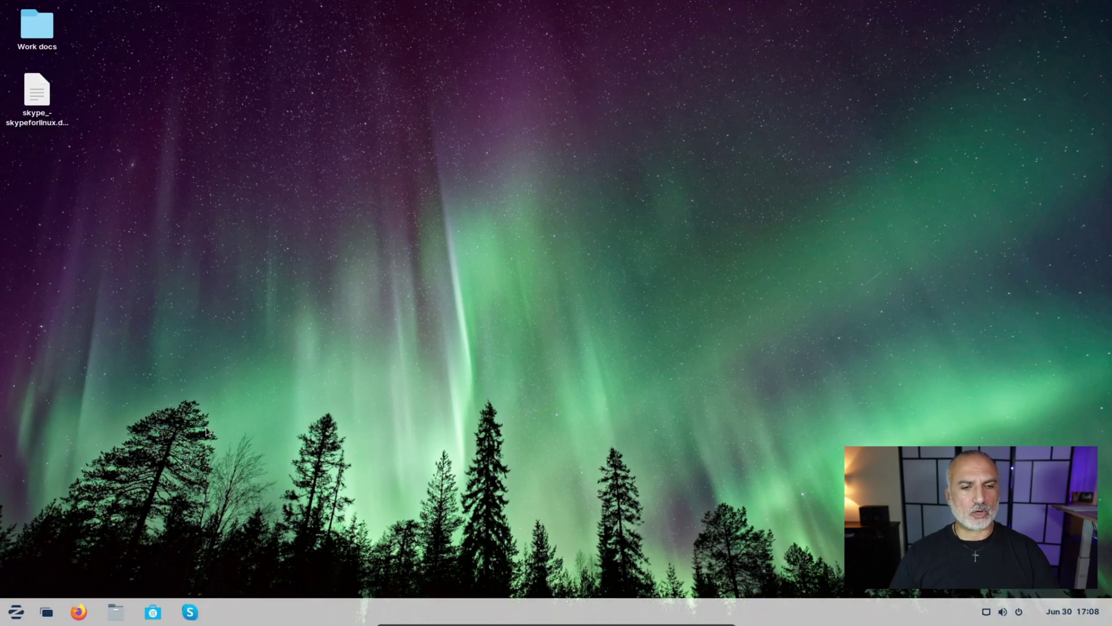
click(13, 618)
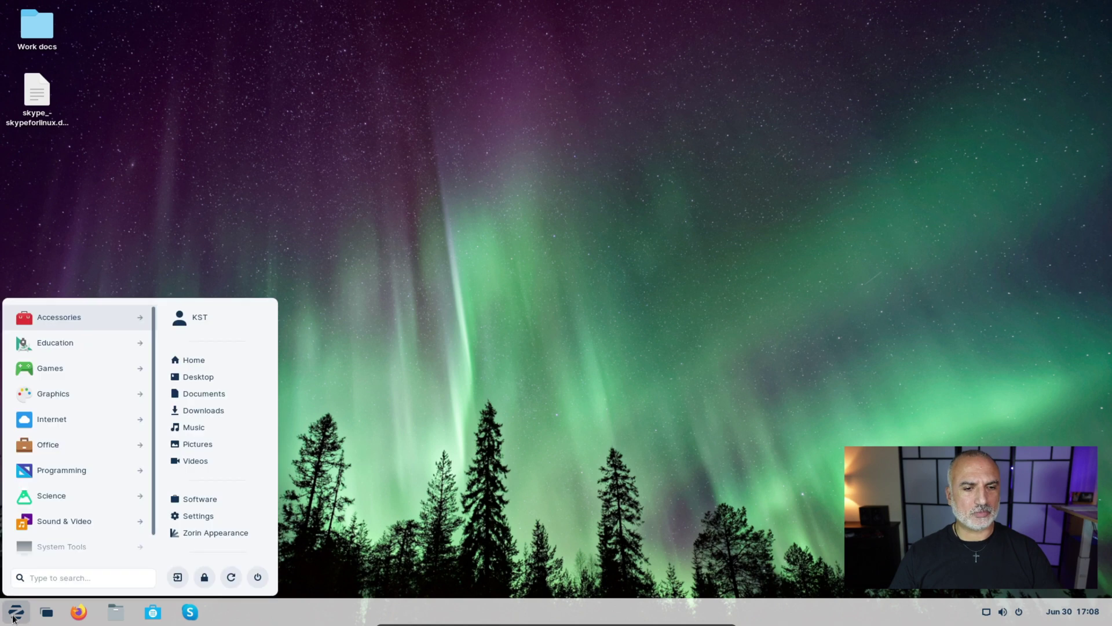
scroll(85, 482, down, 1)
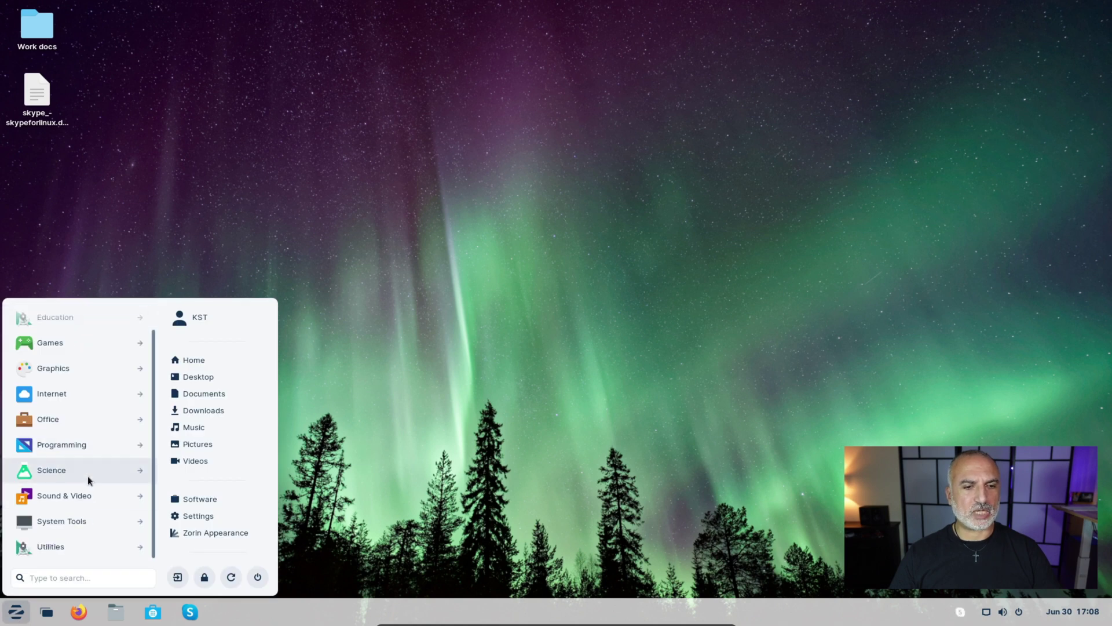
click(74, 531)
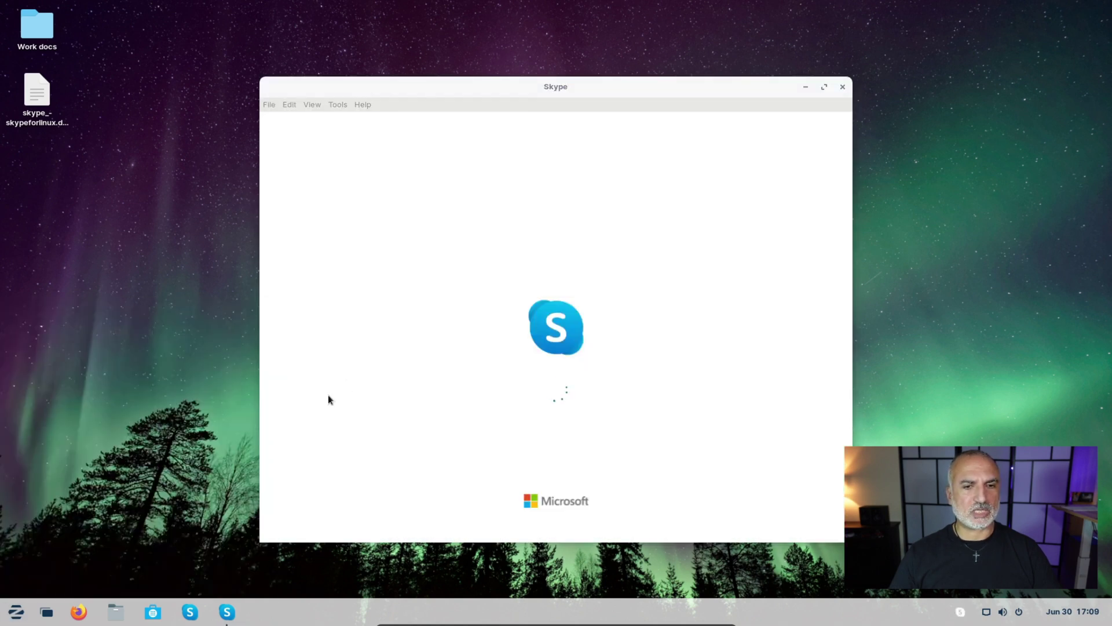
scroll(394, 340, down, 5)
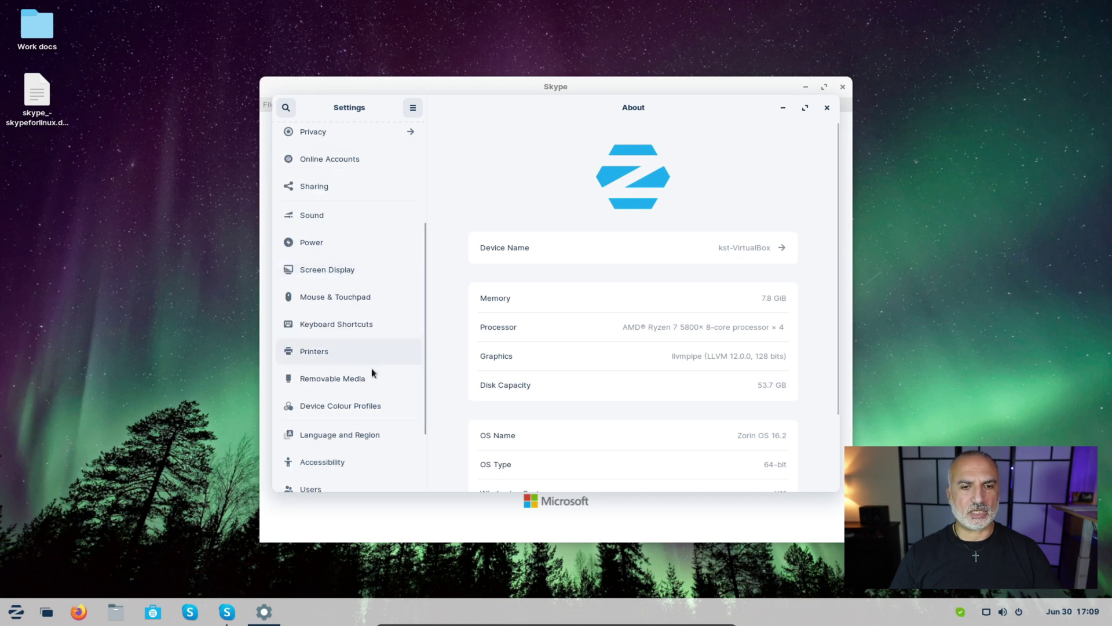
scroll(371, 370, down, 3)
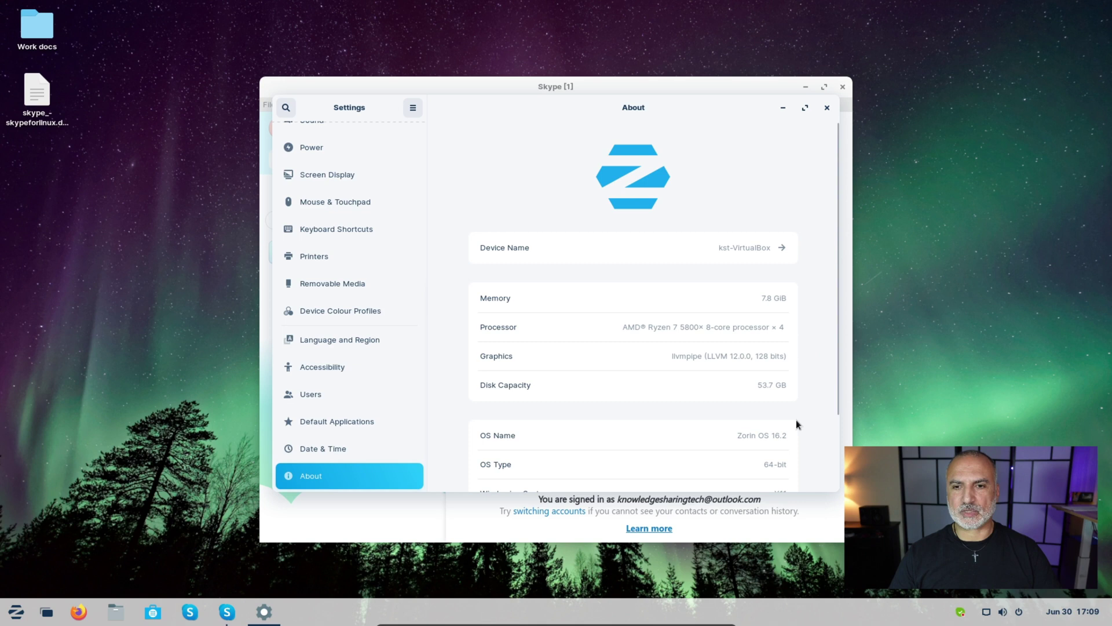
drag(736, 435, 794, 434)
click(826, 108)
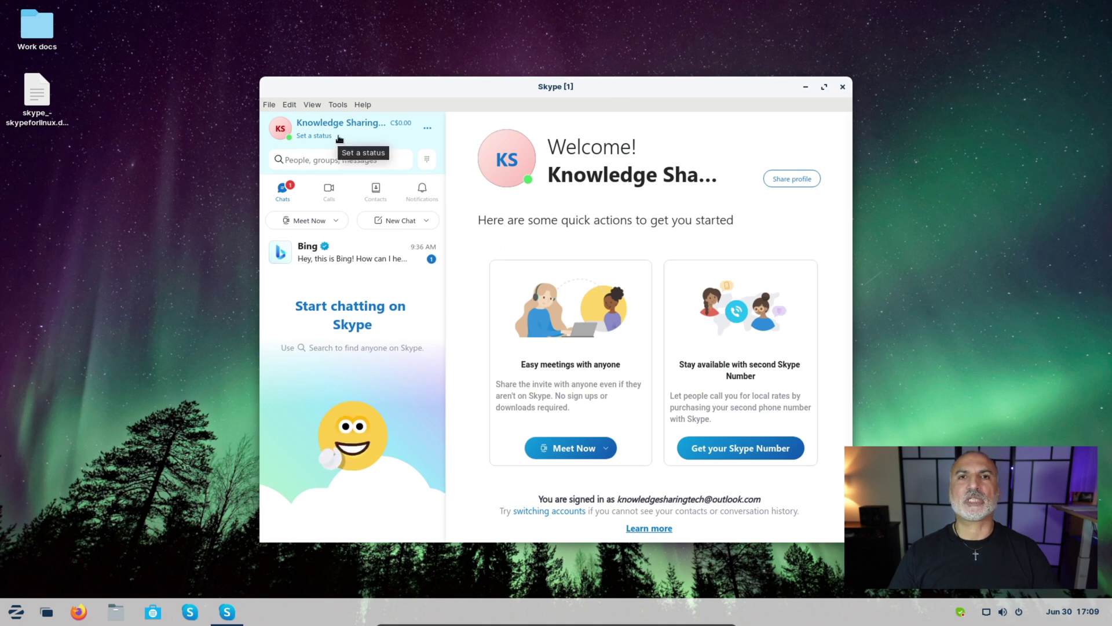
click(842, 88)
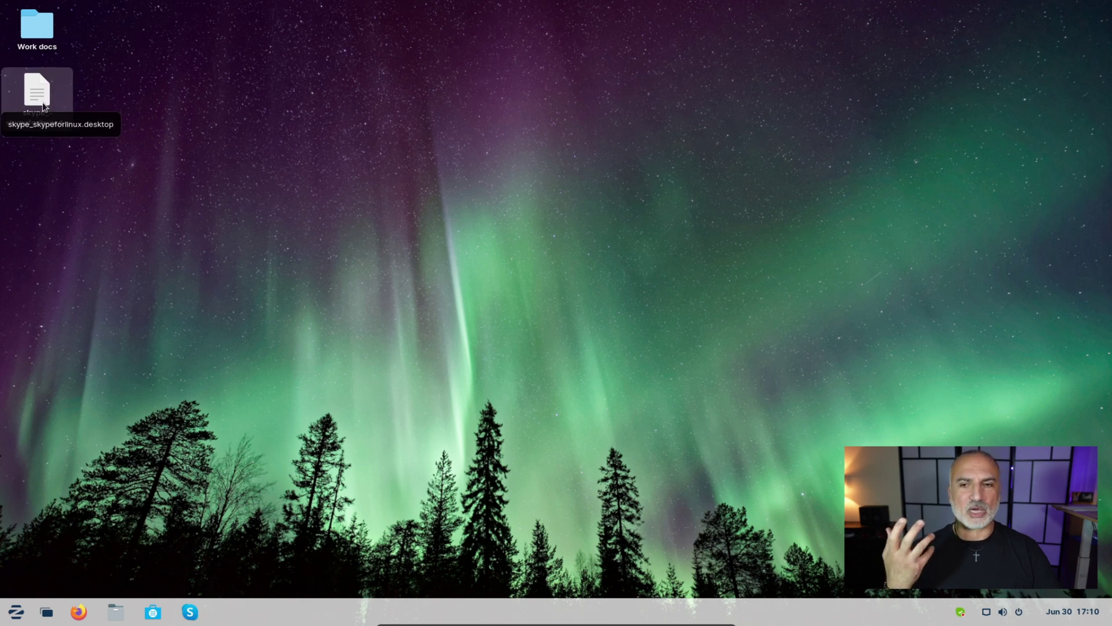
Delete the skype_-skypeforlinux.desktop shortcut file from the desktop
click(42, 105)
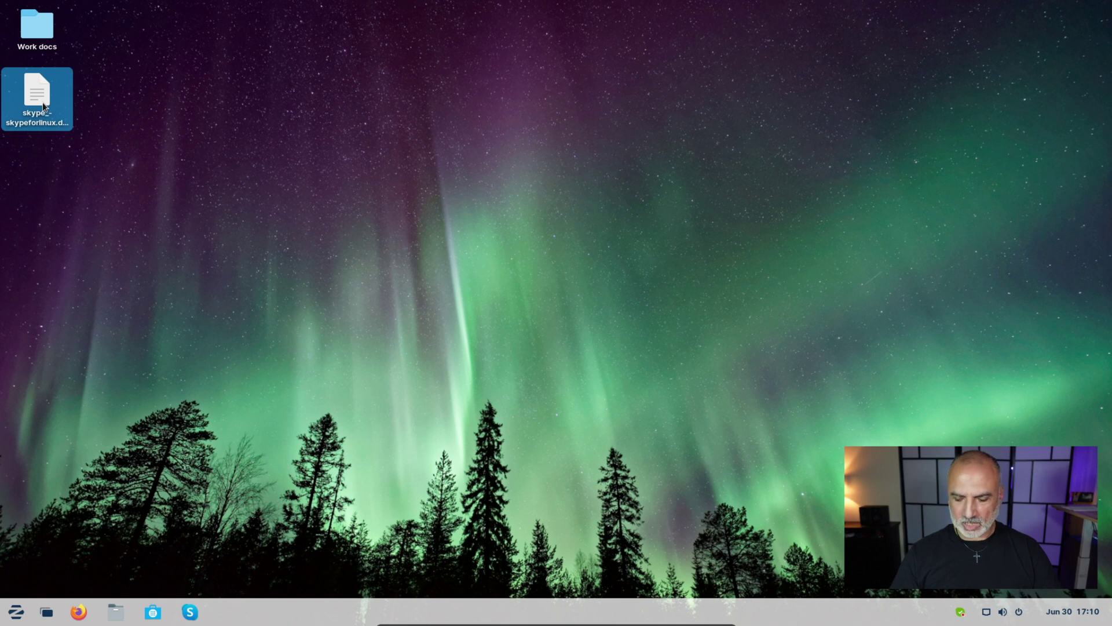
key(Delete)
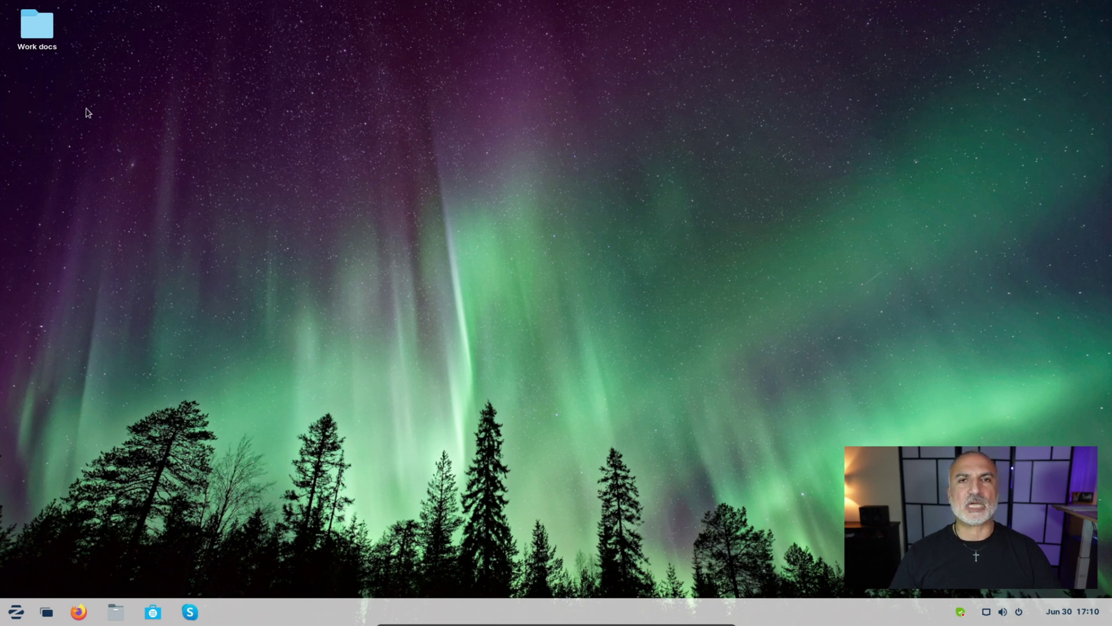
Open Work docs' LibreOffice Writer.odt, confirm About shows 7.5.2.2, and close the document
double_click(37, 35)
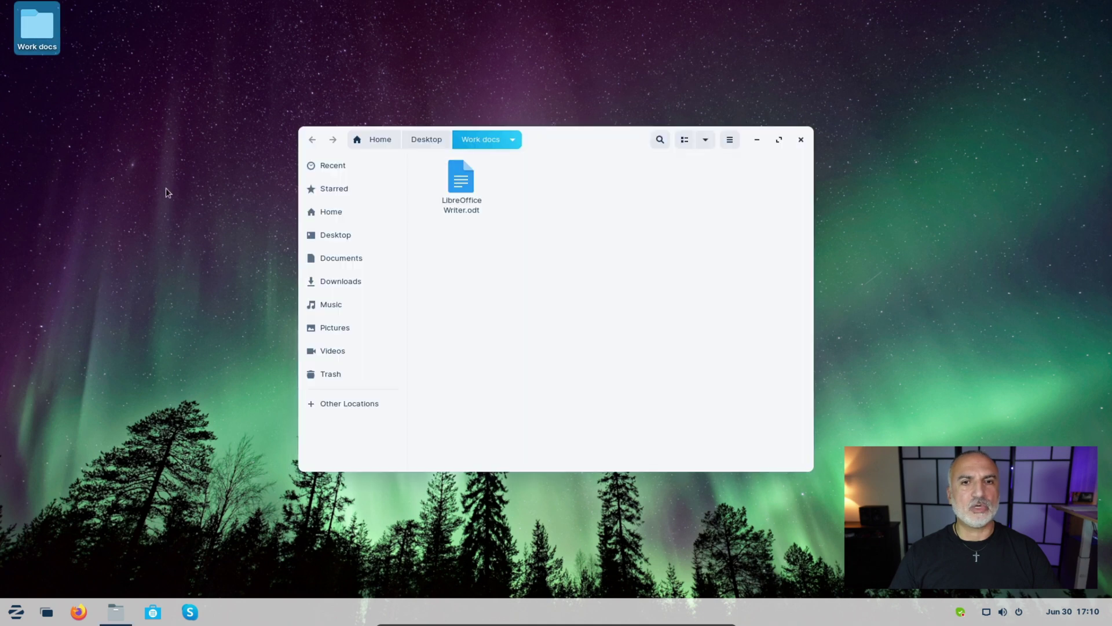
double_click(462, 184)
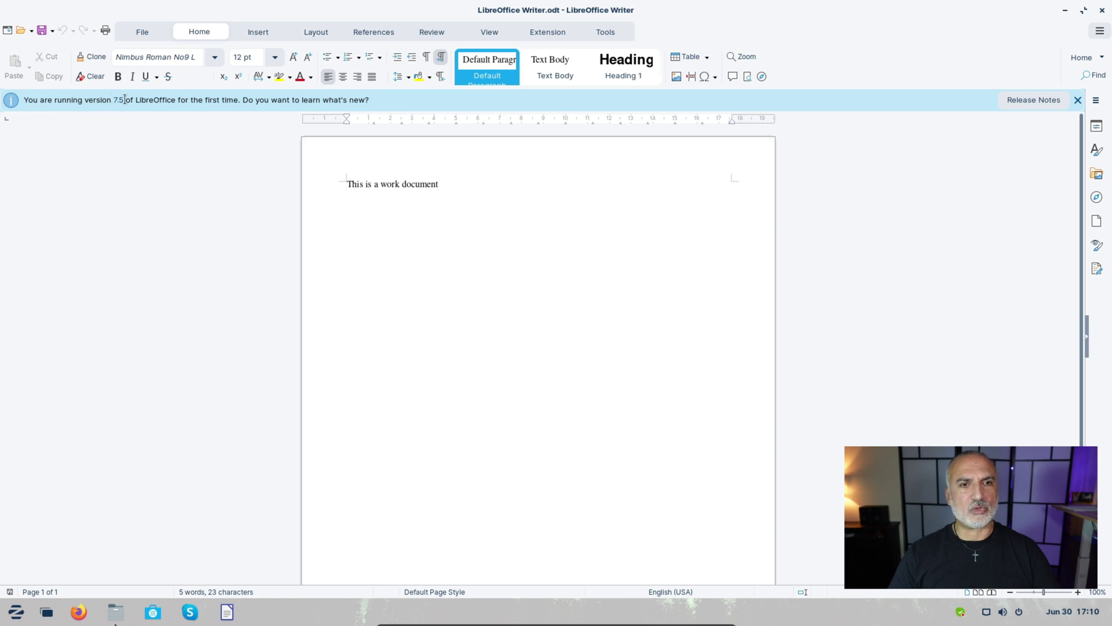
click(1100, 31)
click(988, 184)
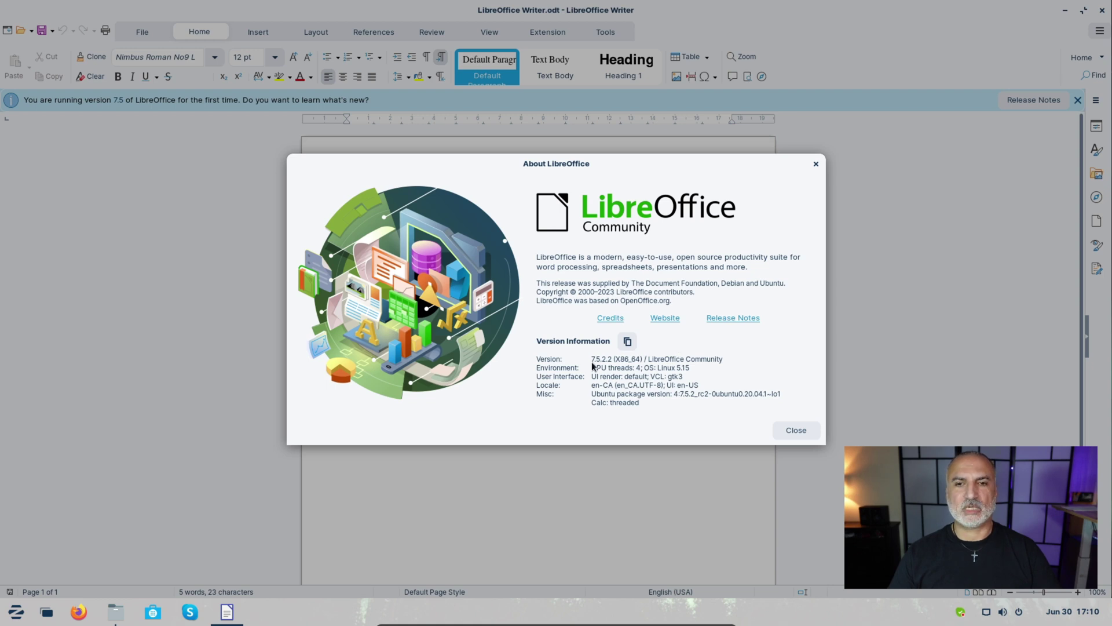
click(816, 165)
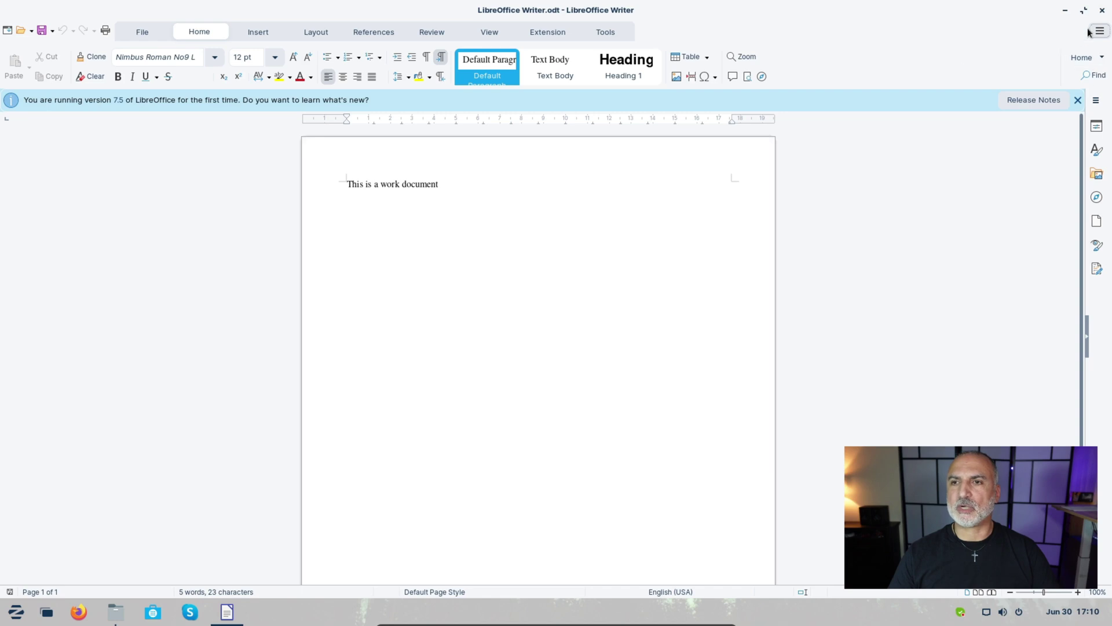
click(1102, 9)
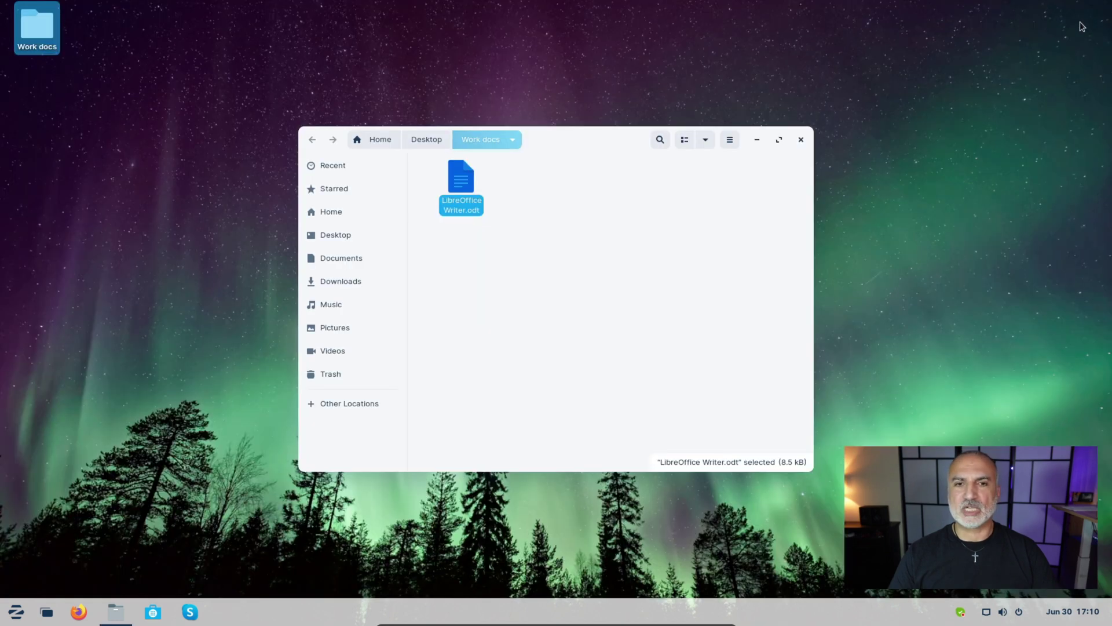
Close Work docs and add Skype to the desktop from the application menu
click(802, 139)
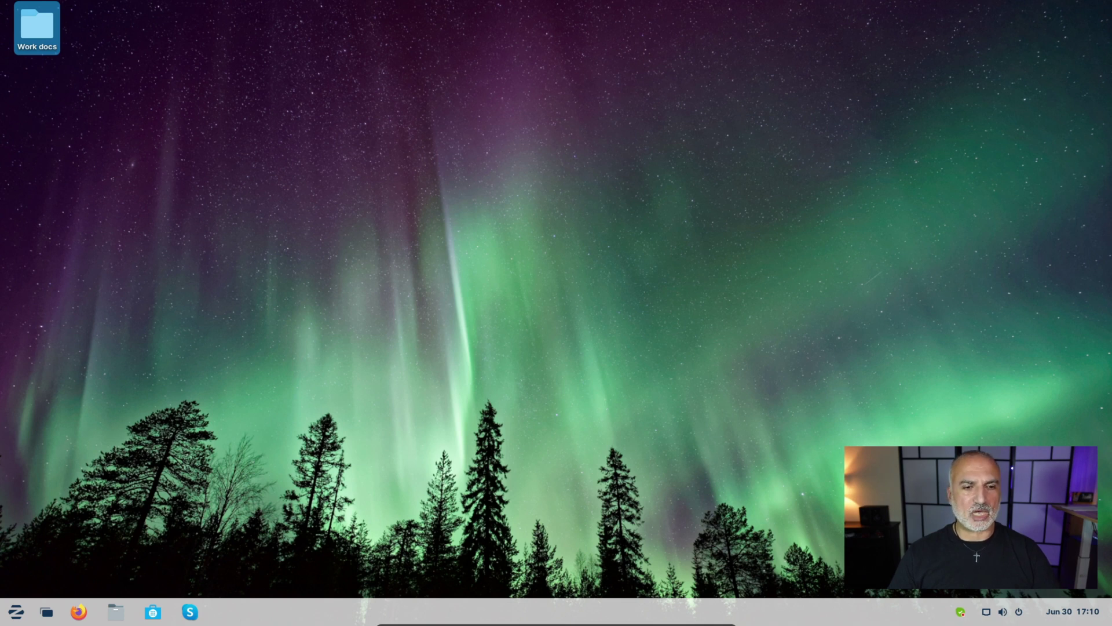
click(19, 619)
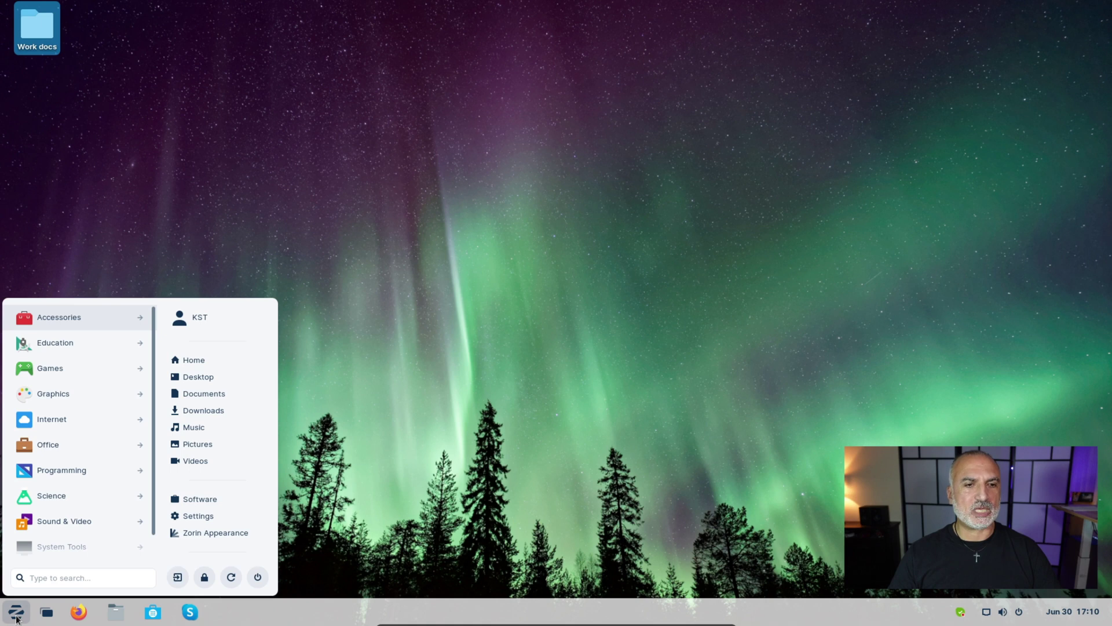
text(sk)
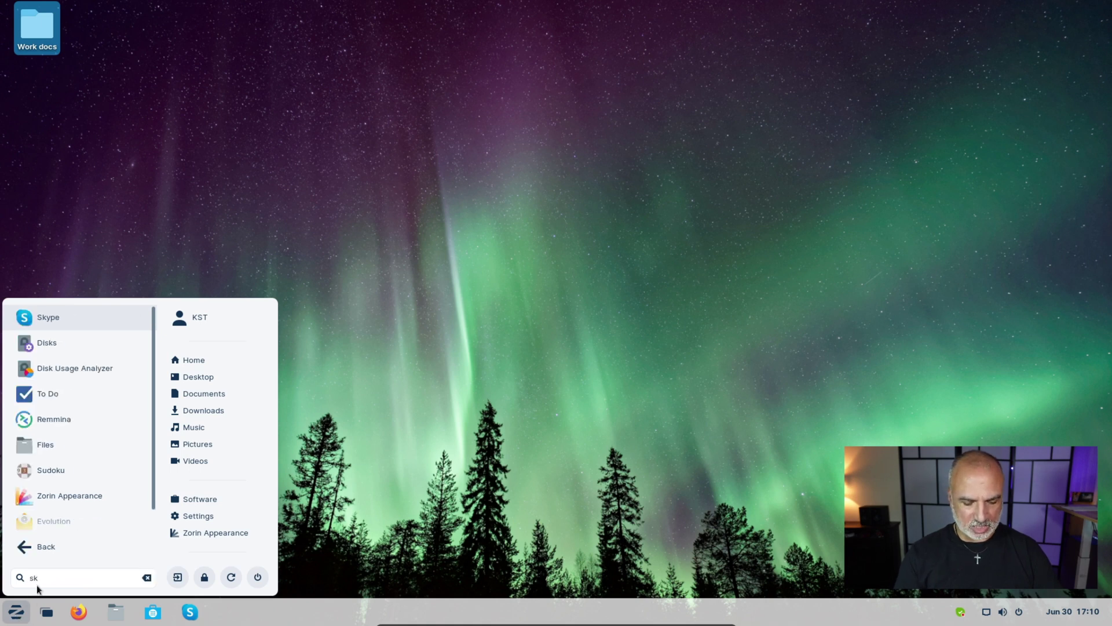
text(yp)
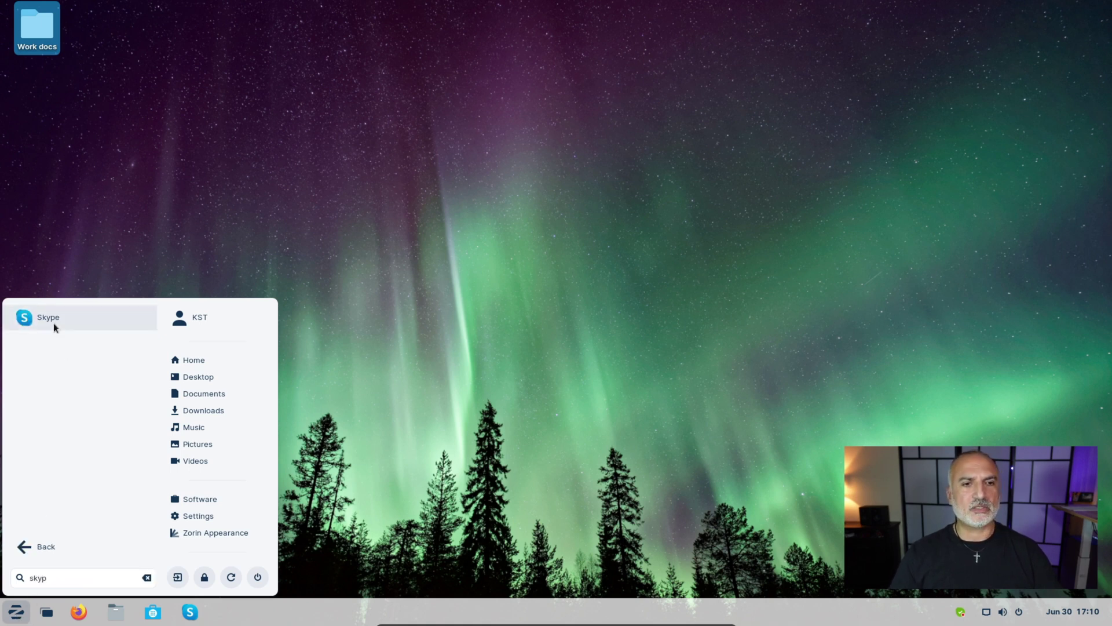
right_click(55, 324)
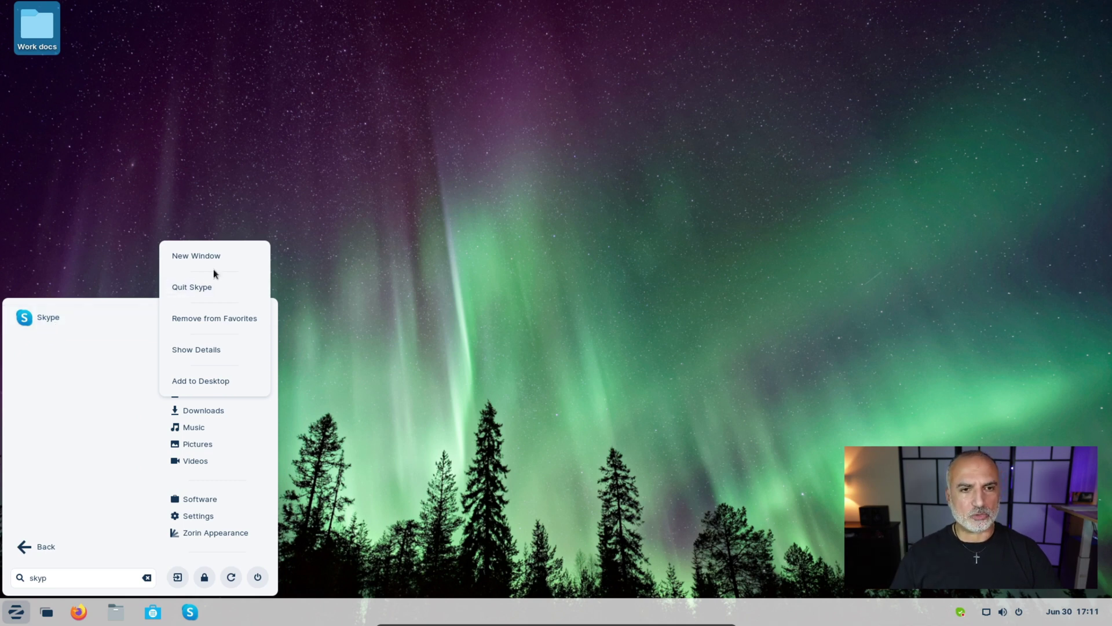
click(216, 382)
click(270, 219)
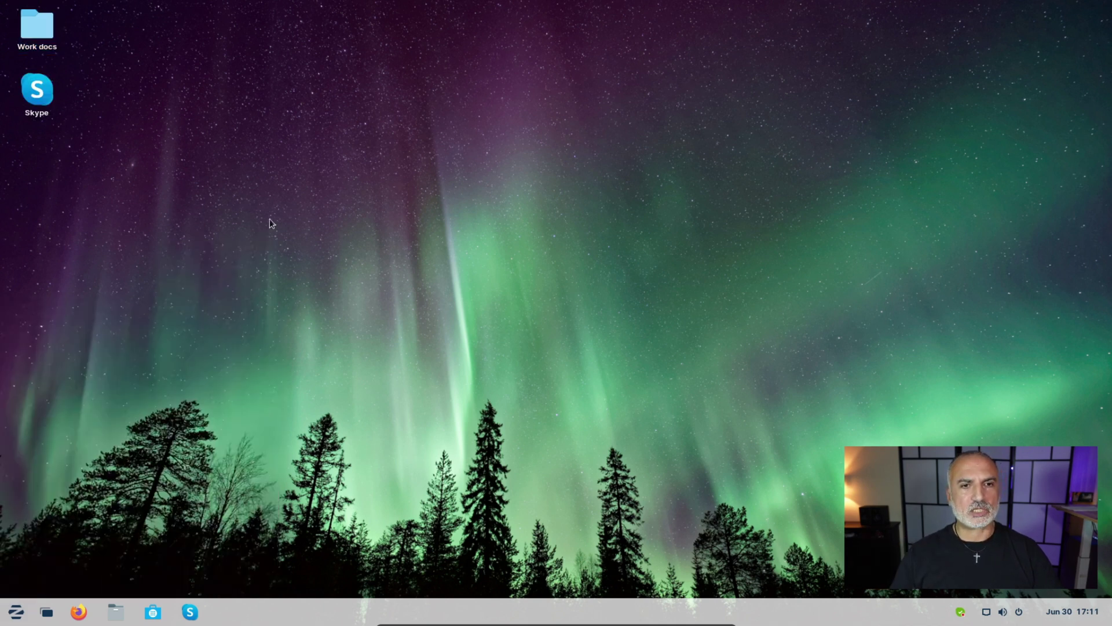